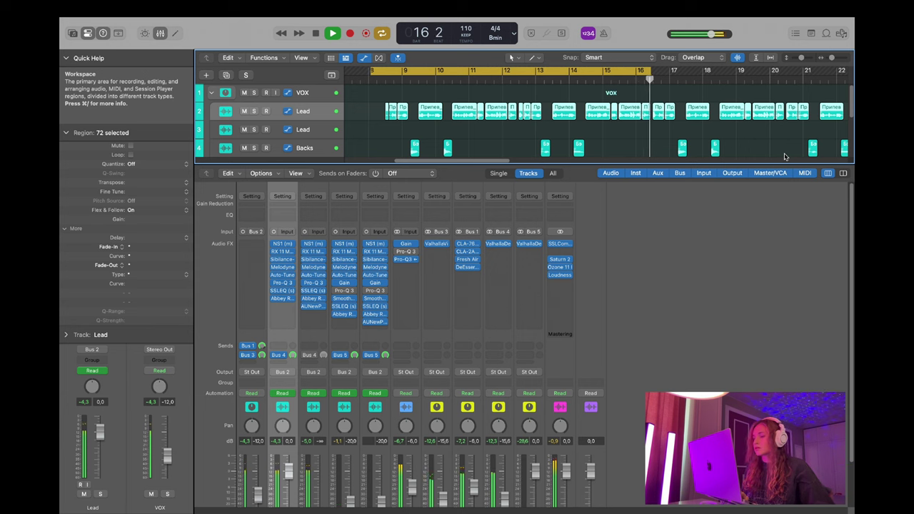
Play back the cycled section from bar 8 to listen to the mix.
key("space")
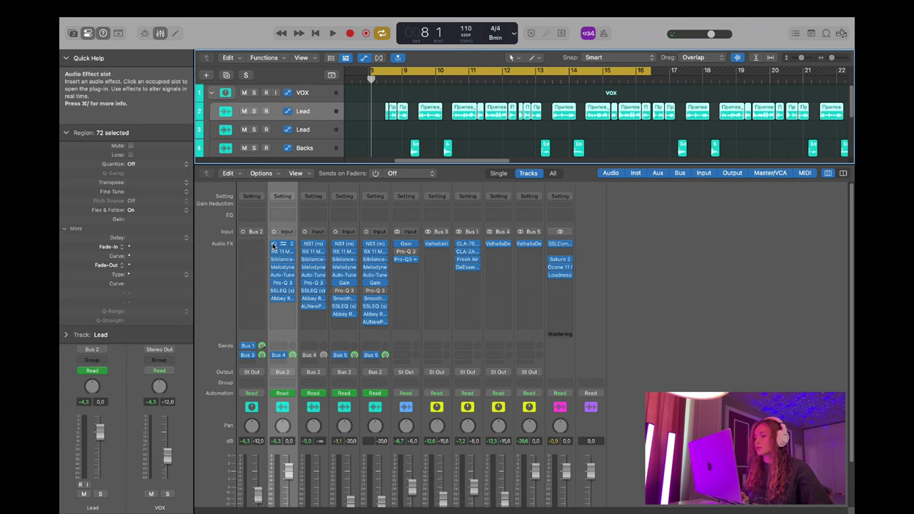
key("space")
scroll(272, 245, "down", 2)
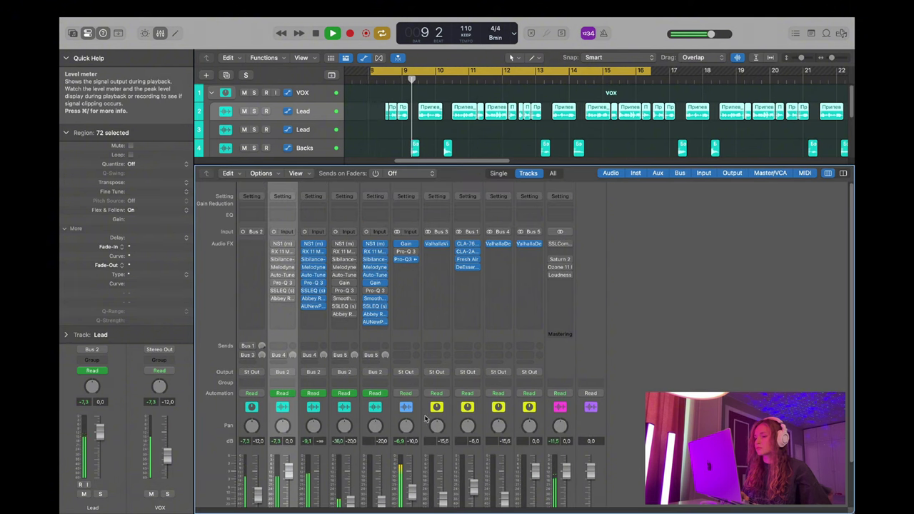
left_click_drag(408, 451, 409, 455)
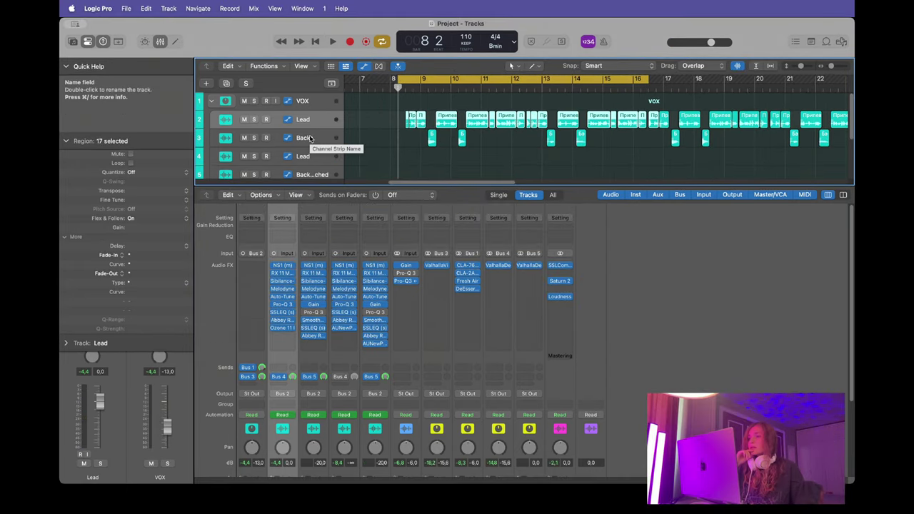
Review the NS1, RX 11 Mouth De-click and Sibilance-Live settings in the Lead channel's effect chain.
left_click(356, 273)
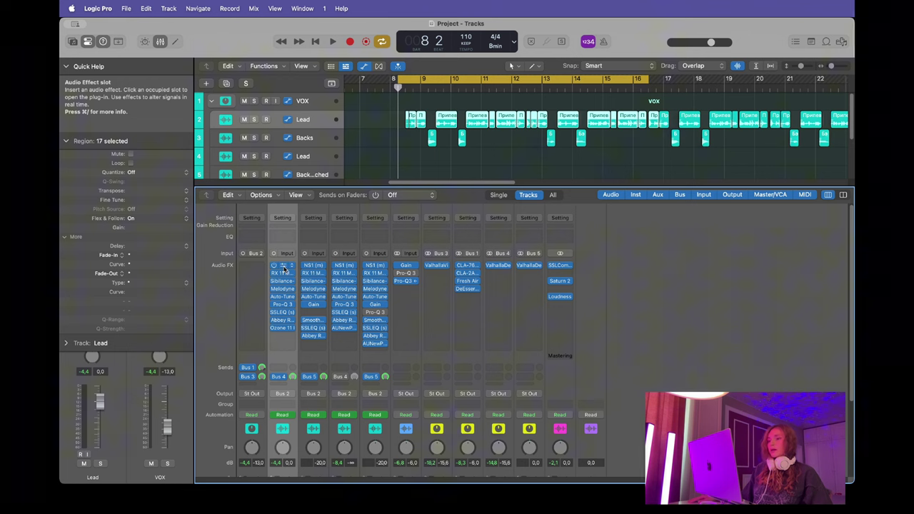
left_click(283, 267)
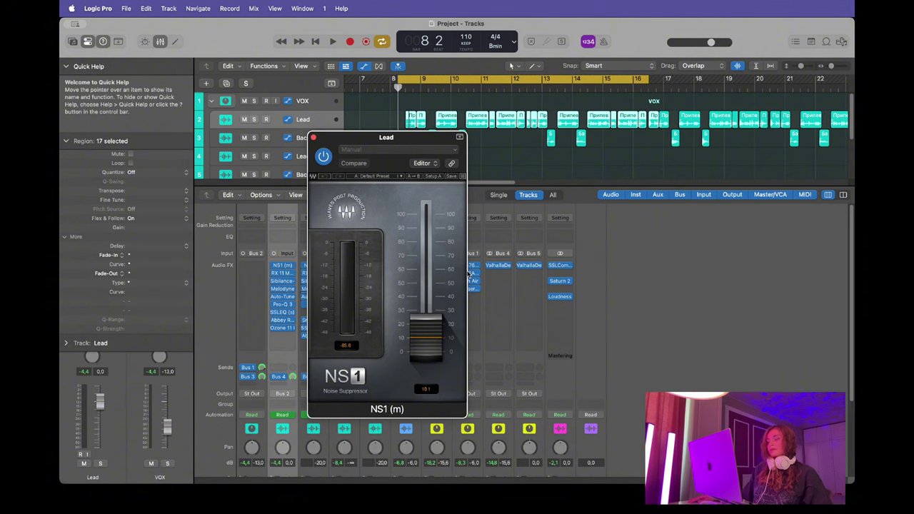
left_click(284, 266)
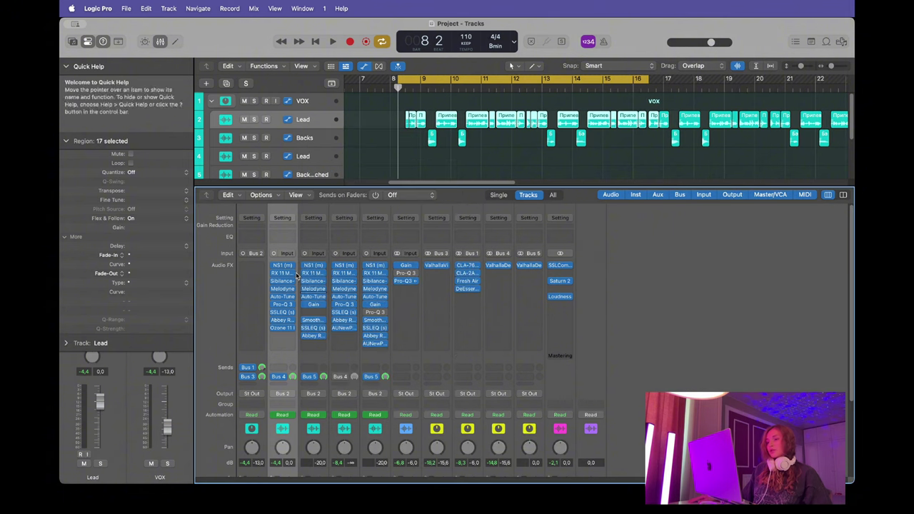
left_click(283, 274)
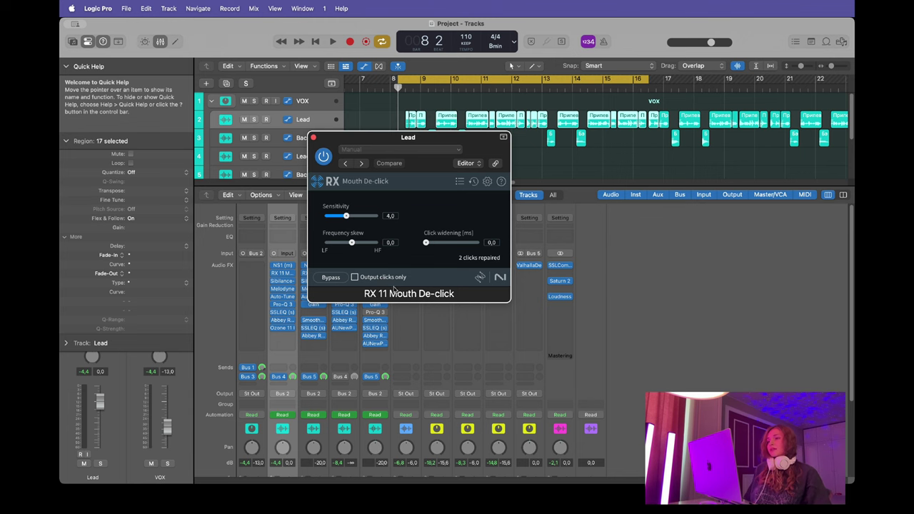
left_click(282, 281)
left_click(282, 280)
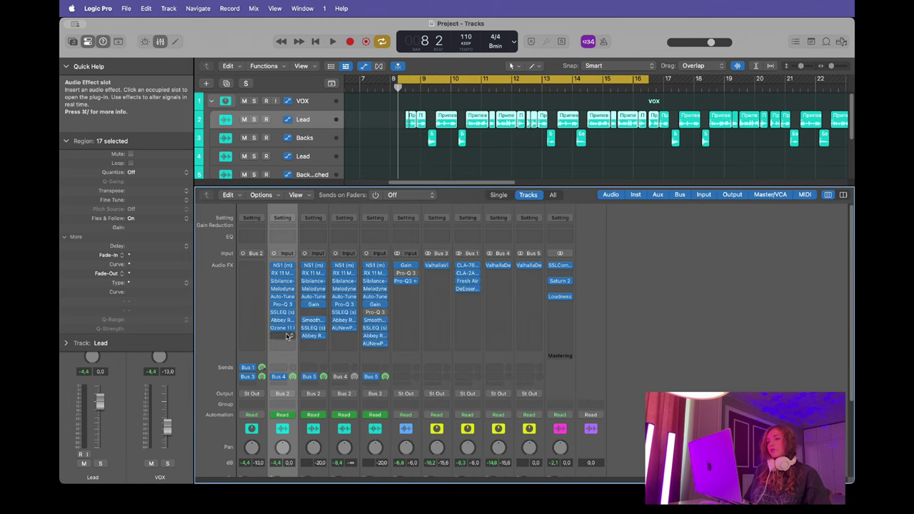
left_click(284, 281)
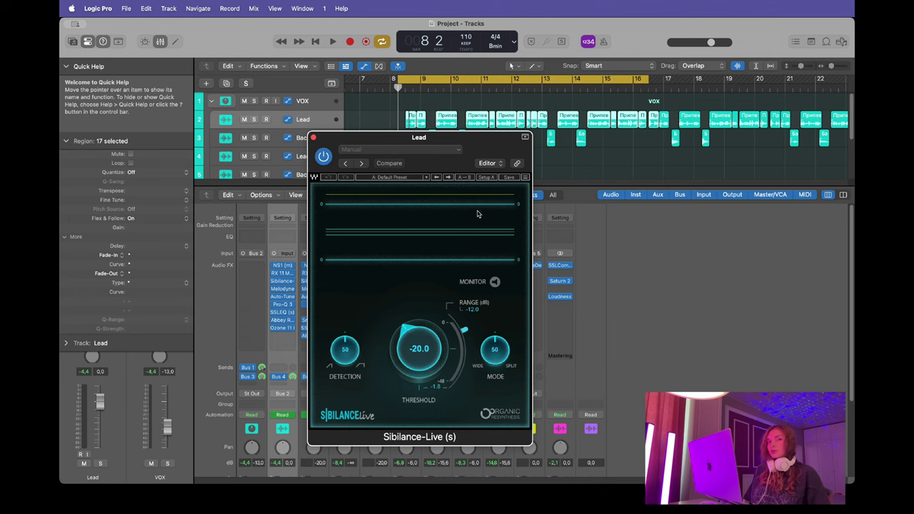
left_click(313, 137)
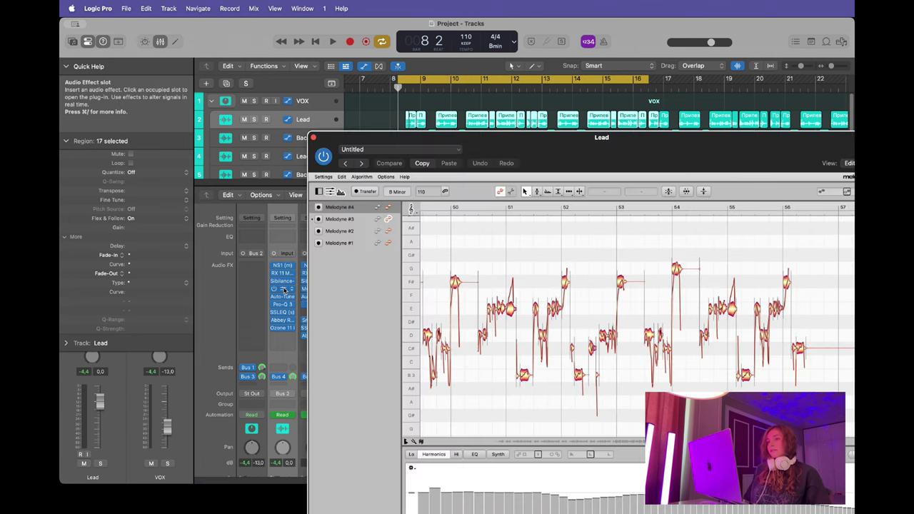
Open Melodyne on the Lead channel and examine the vocal notes, selecting them all and clearing the selection.
left_click(282, 288)
left_click_drag(554, 142, 422, 107)
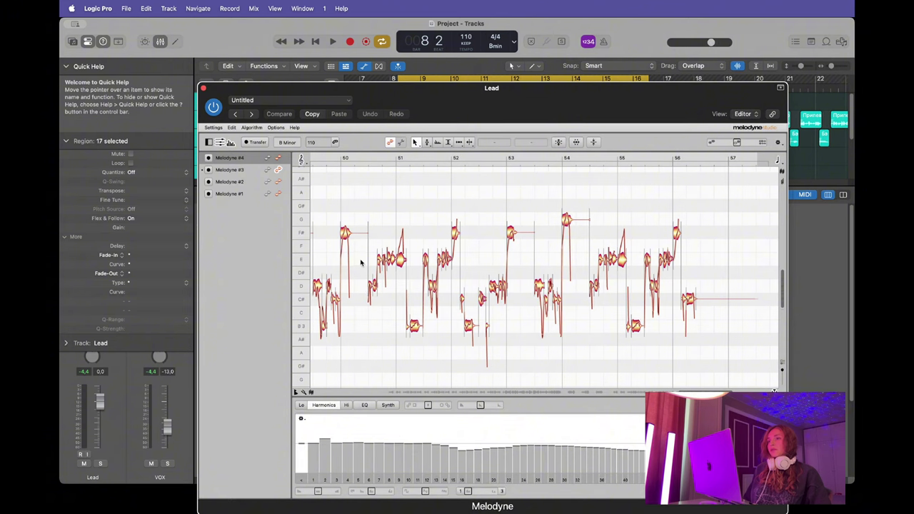
mouse_move(377, 97)
left_mouse_down()
mouse_move(367, 152)
mouse_move(363, 107)
left_mouse_up()
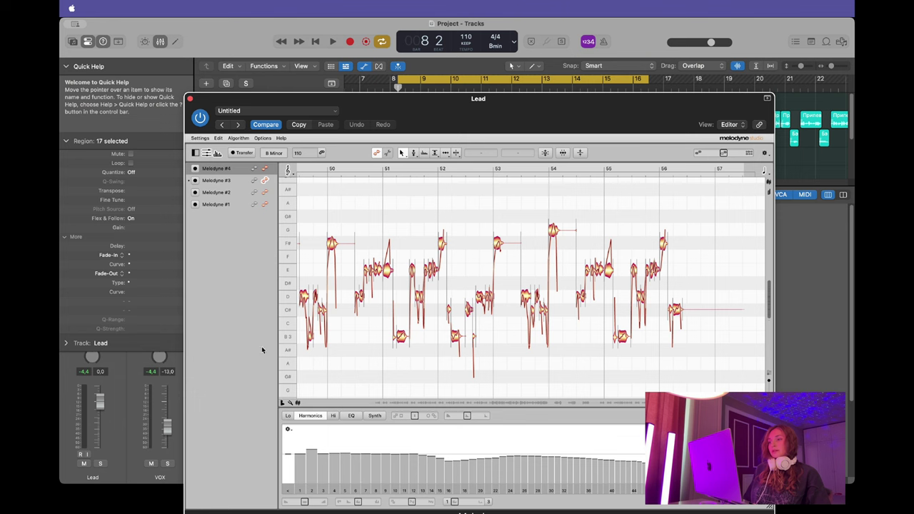
left_click_drag(695, 212, 333, 379)
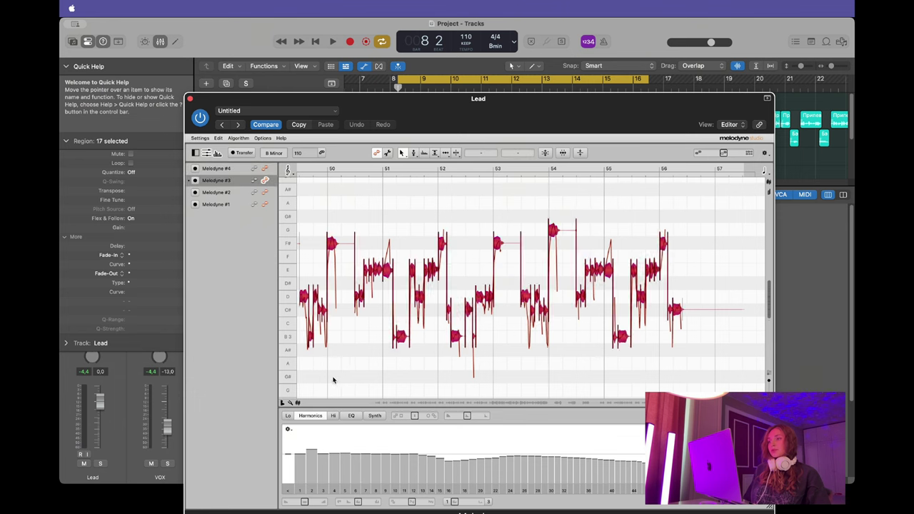
left_click(349, 366)
left_click_drag(702, 212, 298, 379)
left_click(338, 206)
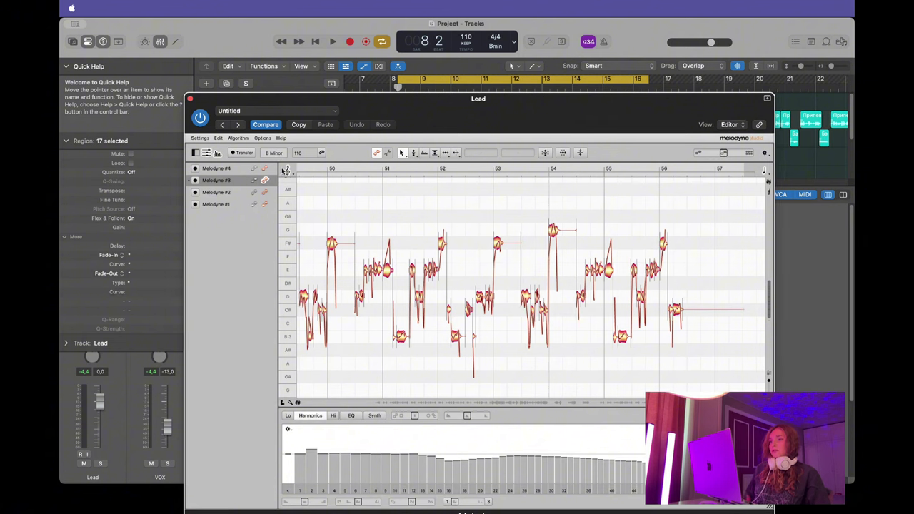
left_click_drag(519, 131, 533, 117)
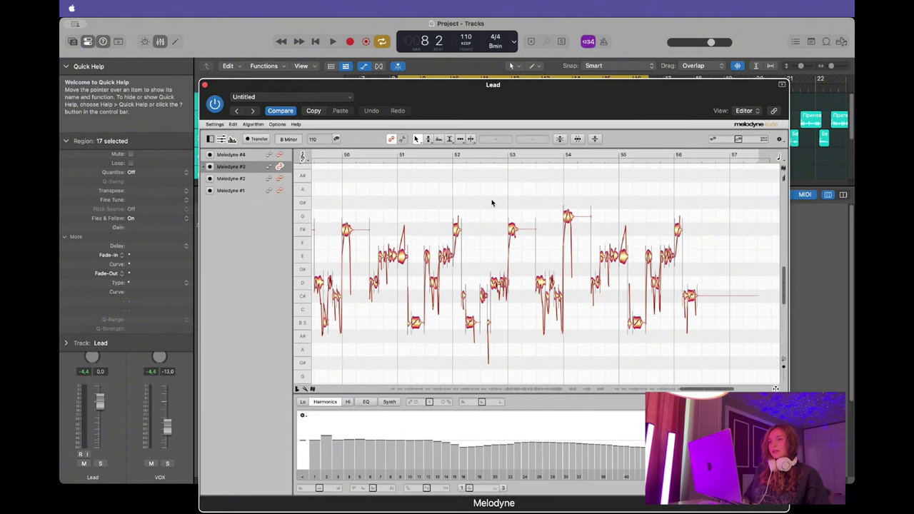
View Melodyne's note leveling and time quantize macro settings, leaving both without applying them.
left_click(597, 139)
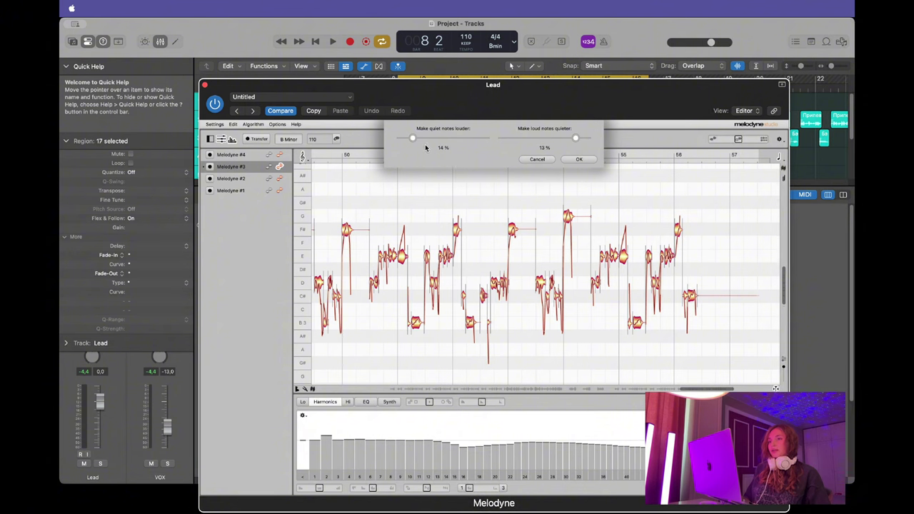
left_click(536, 159)
left_click(578, 140)
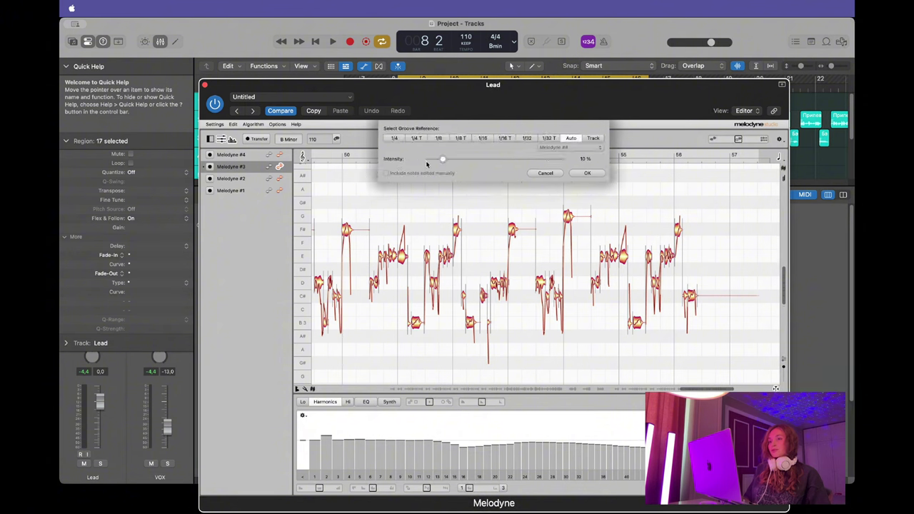
left_click(545, 173)
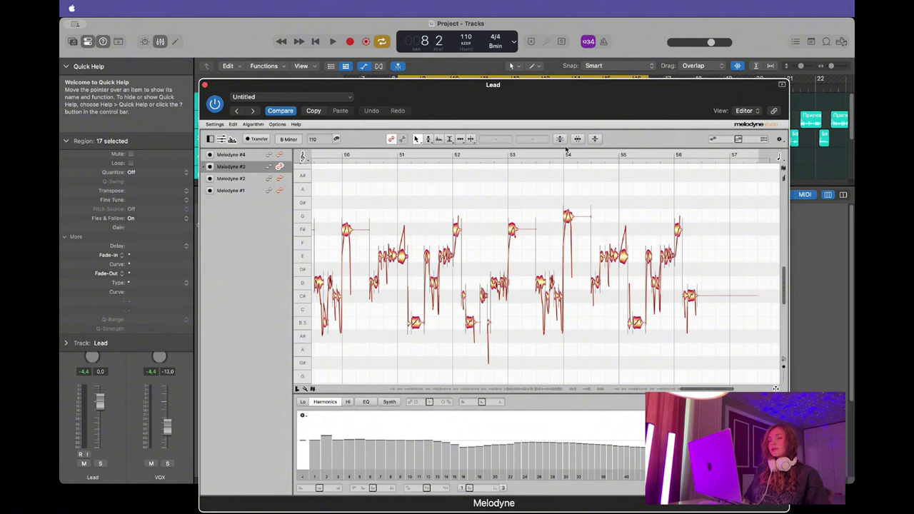
Correct the pitch of the Melodyne notes with pitch center at 90–100 %, pitch drift at 50 % and chord scale snapping on.
left_click(561, 139)
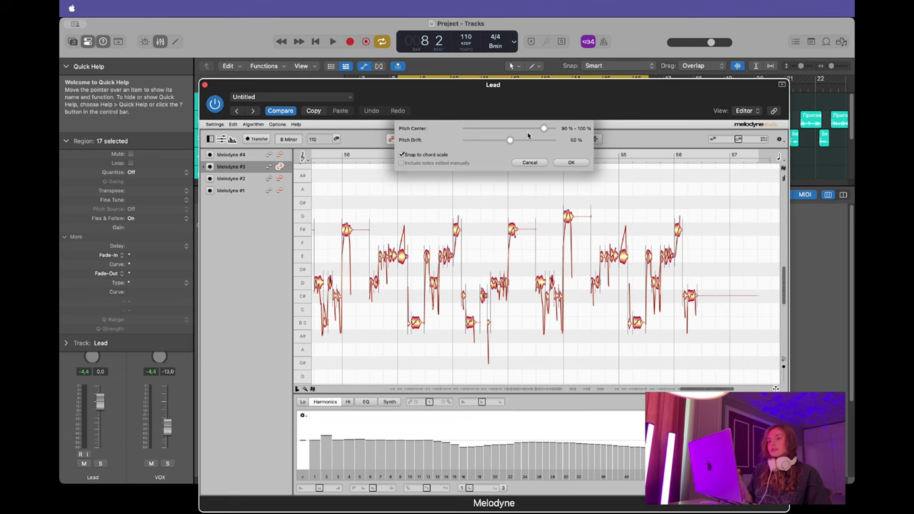
left_click(571, 162)
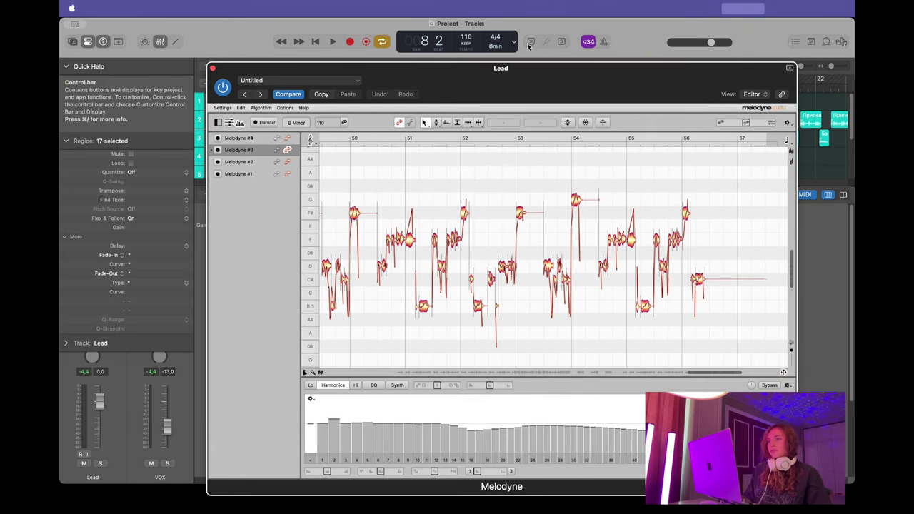
Try a pitch center of 0 % in Melodyne's pitch correction macro and raise it back close to the maximum.
left_click(571, 122)
left_click_drag(549, 113, 443, 124)
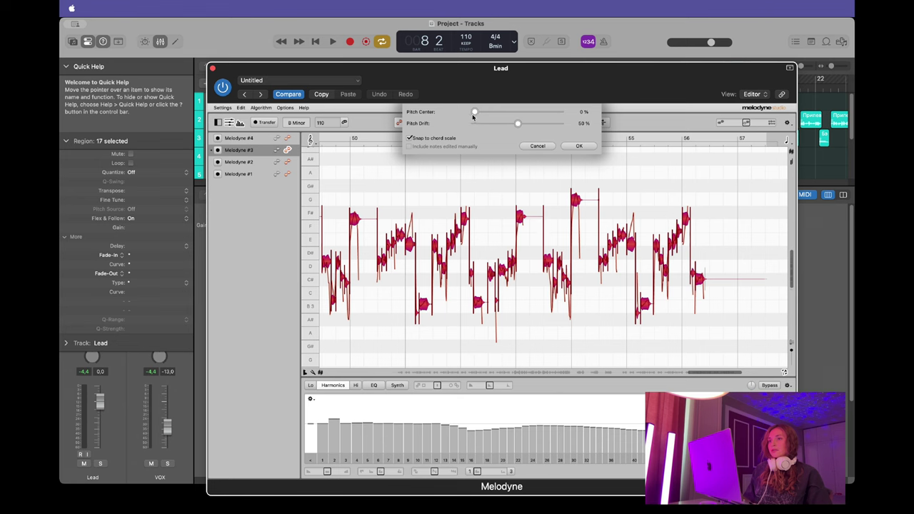
left_click_drag(474, 112, 553, 111)
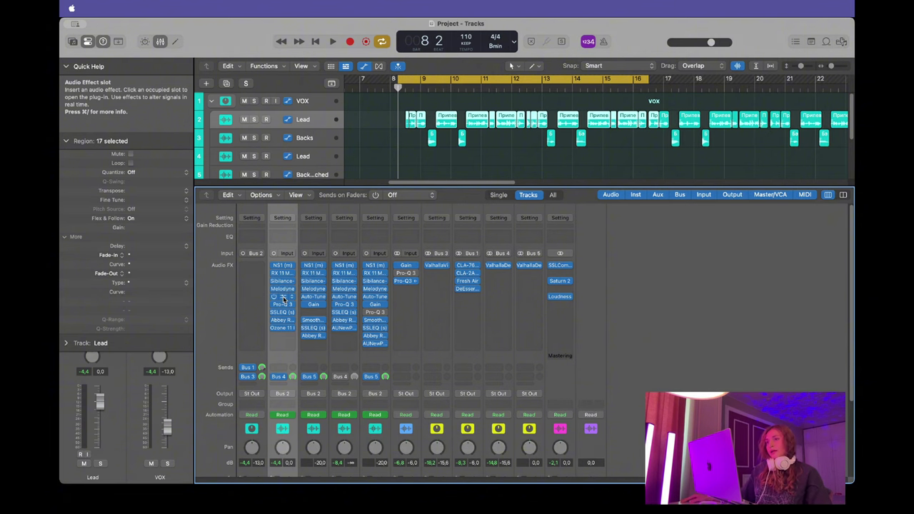
Review the Auto-Tune Artist settings on the Lead channel while playing the vocal section.
left_click(284, 301)
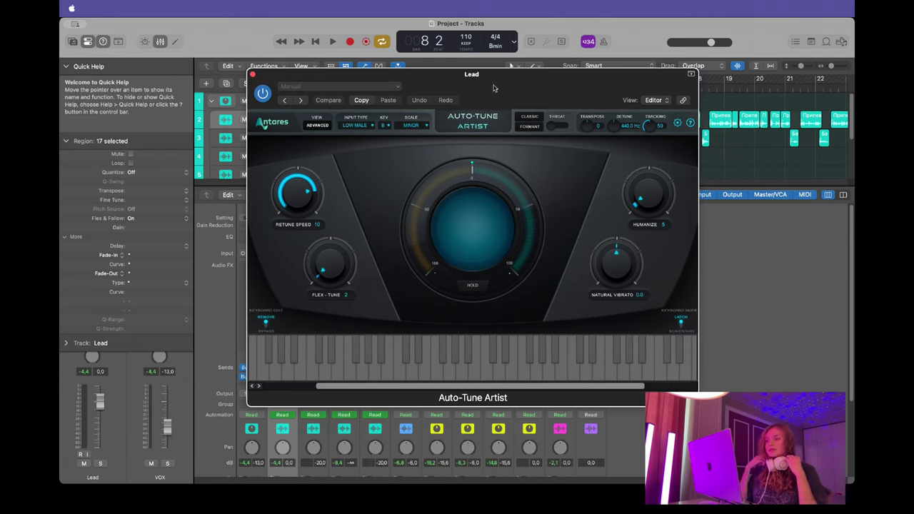
left_click_drag(471, 73, 454, 135)
key("space")
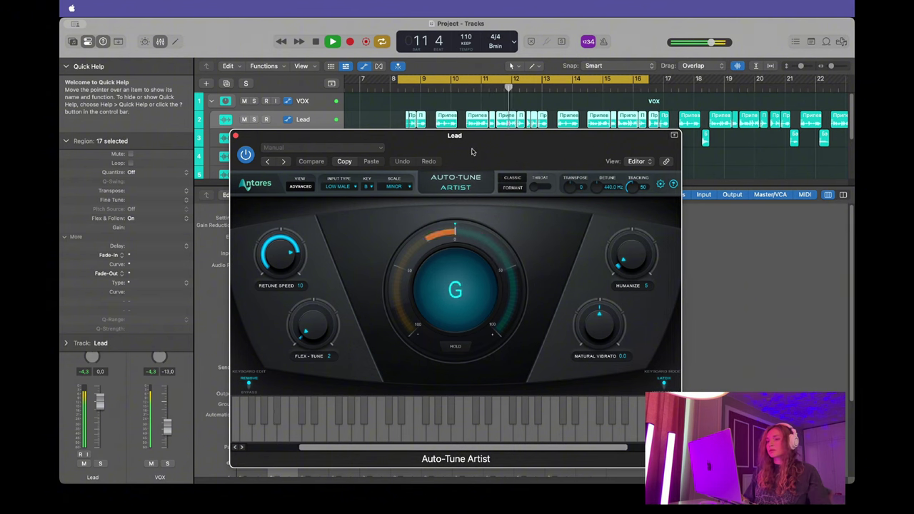
key("space")
key("super+w")
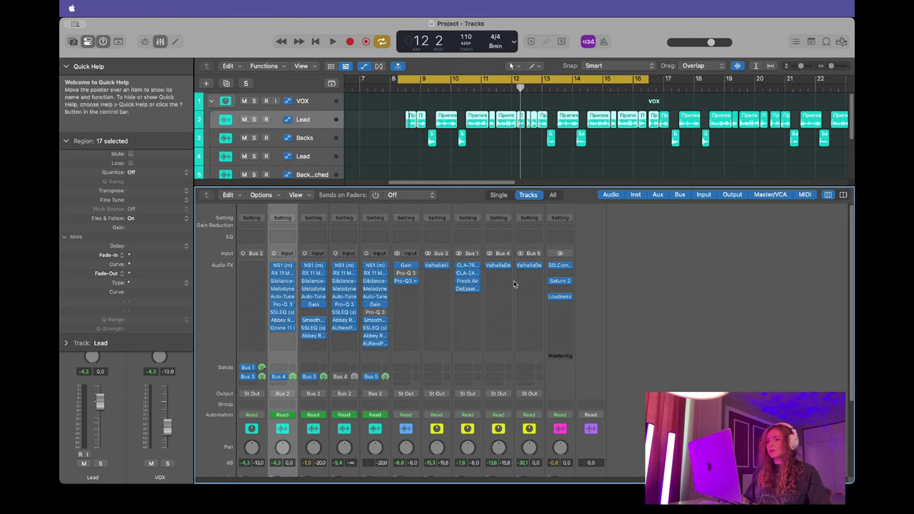
Open Pro-Q 3 on the Lead channel and solo the Lead track.
left_click(283, 305)
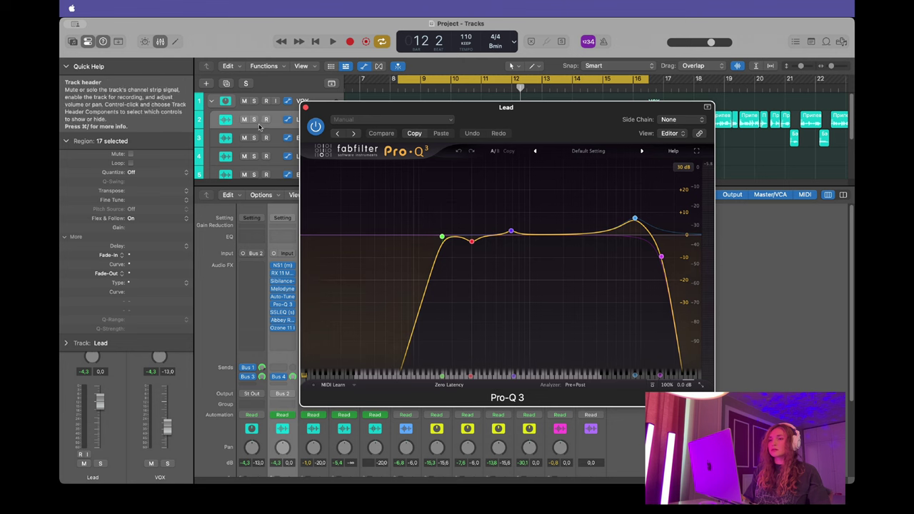
mouse_move(635, 219)
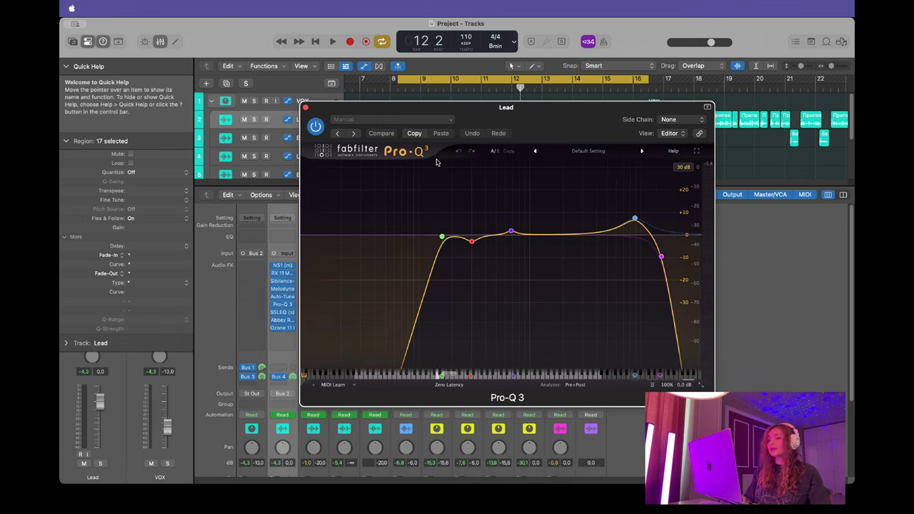
left_click(255, 120)
left_click_drag(343, 107, 306, 140)
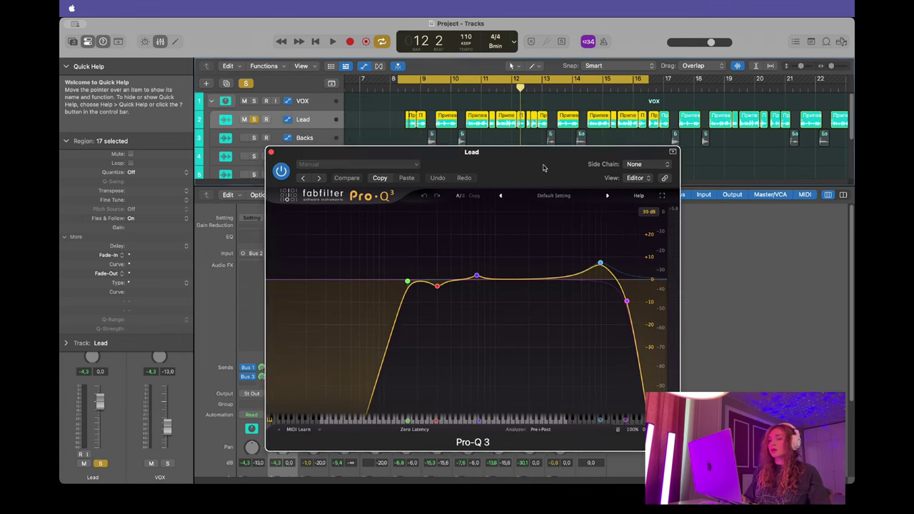
Audition Pro-Q 3's 301.67 Hz cut, 681.95 Hz boost and high-frequency boost in isolation during playback, and close the equalizer.
mouse_move(472, 268)
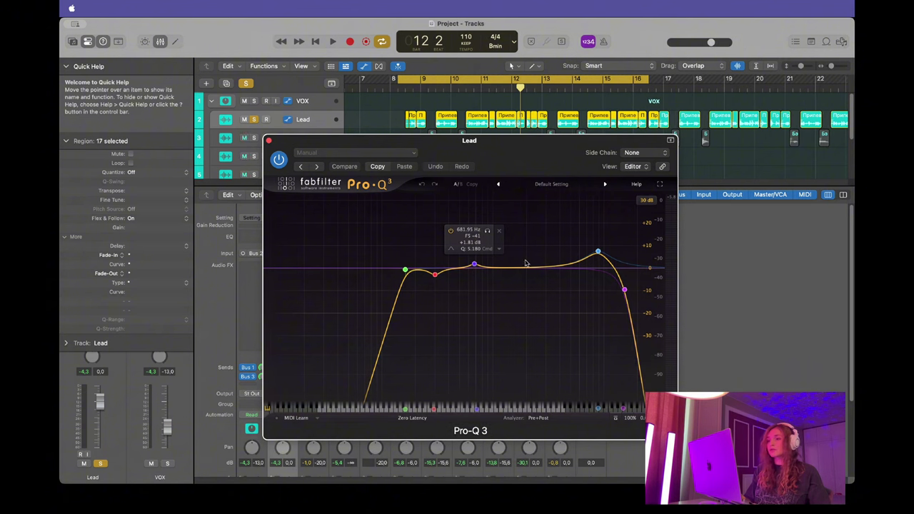
mouse_move(431, 260)
key("space")
left_click(434, 274)
left_click(448, 290)
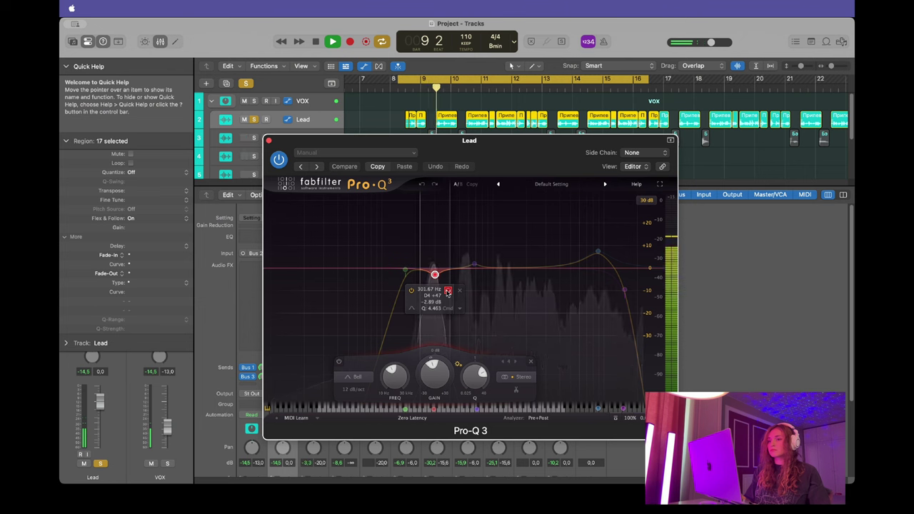
left_click(474, 265)
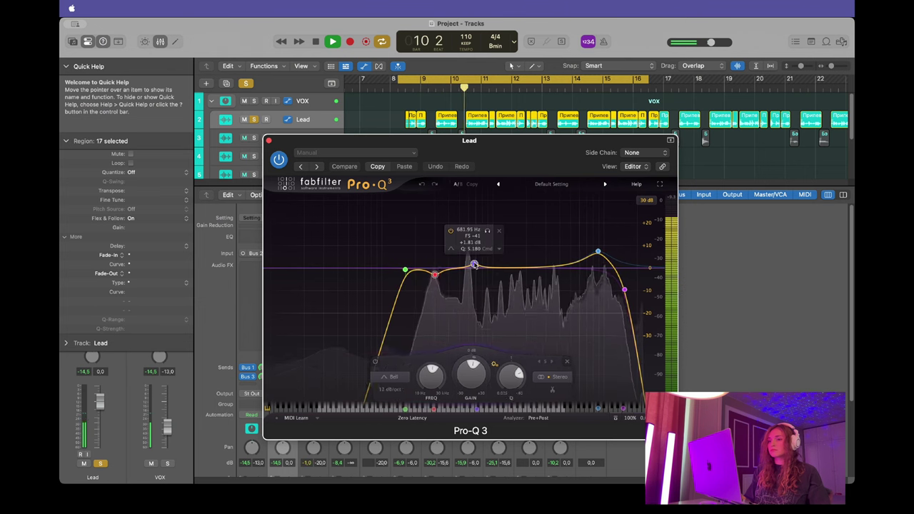
left_click(488, 231)
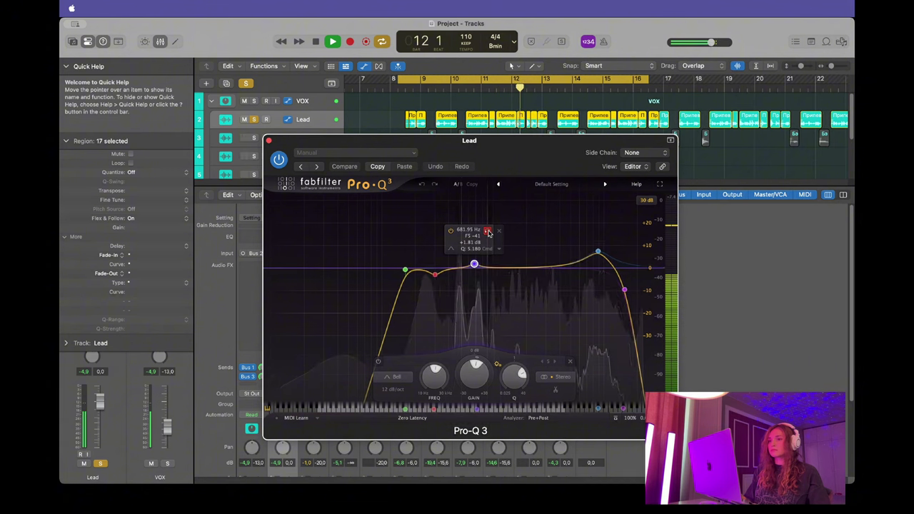
left_click(597, 252)
left_click(611, 218)
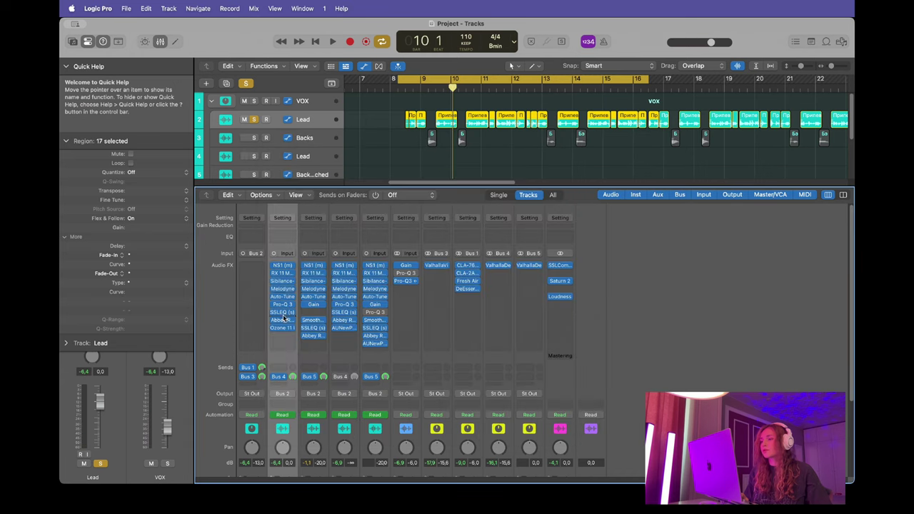
key("space")
left_click(269, 140)
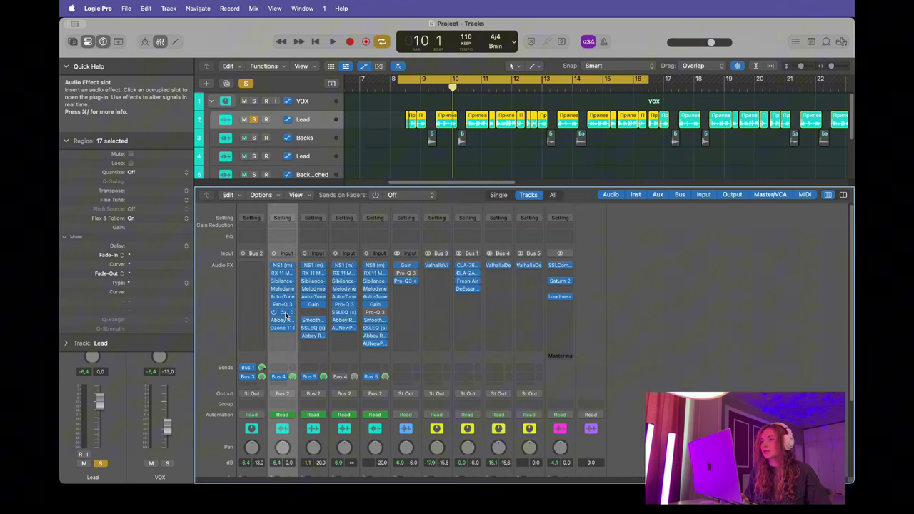
Review the SSLEQ settings on the Lead channel and close the equalizer.
left_click(283, 312)
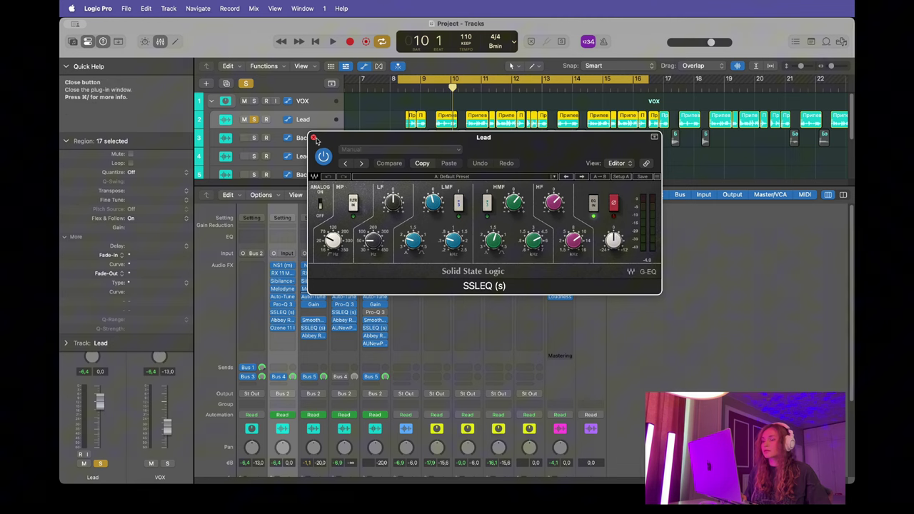
left_click(313, 139)
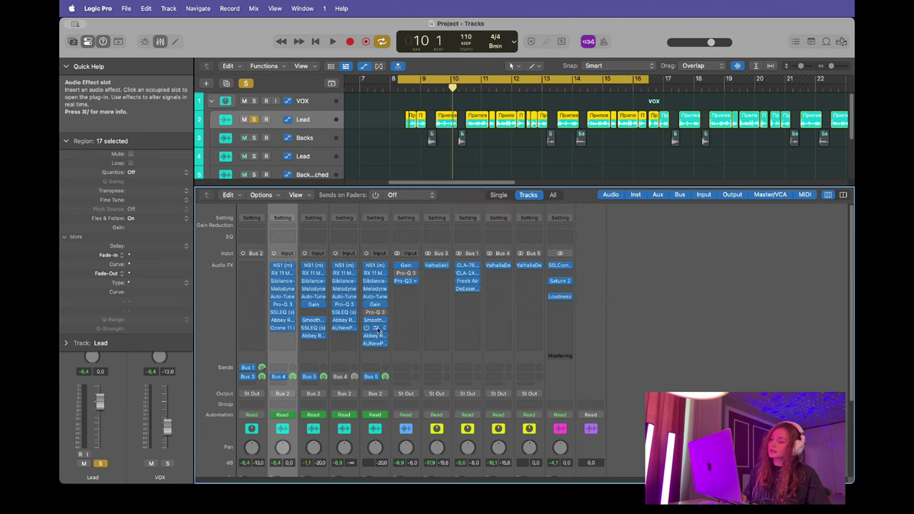
Compare the Lead vocal with Abbey Road Saturator bypassed and enabled during playback, and close the plug-in.
left_click(279, 321)
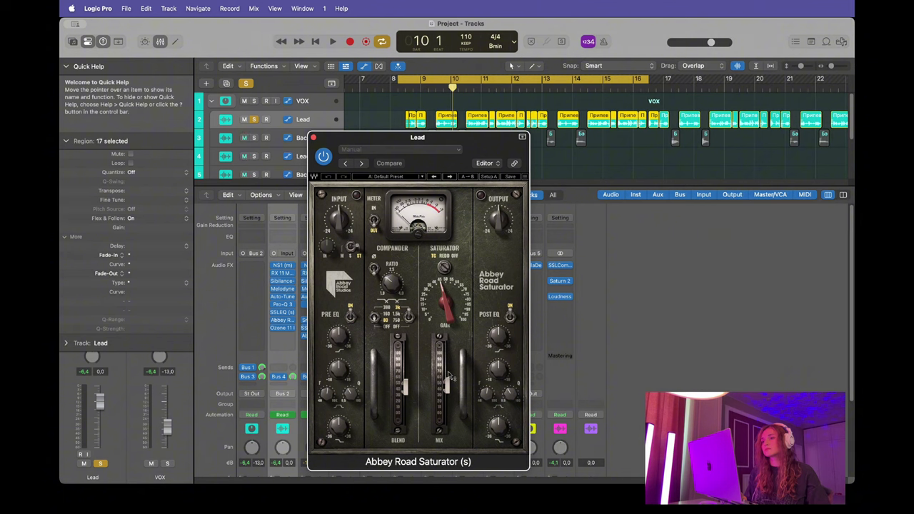
left_click(323, 157)
key("space")
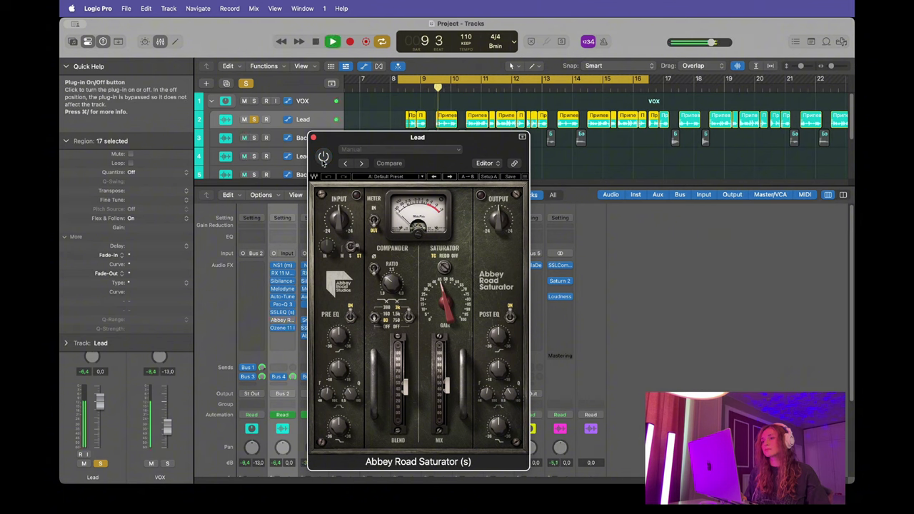
left_click(323, 157)
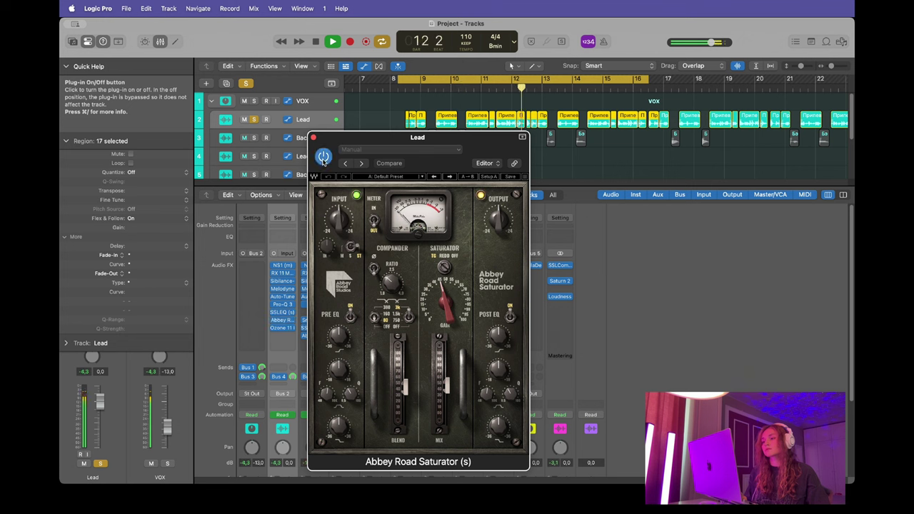
left_click(323, 157)
key("space")
left_click(313, 137)
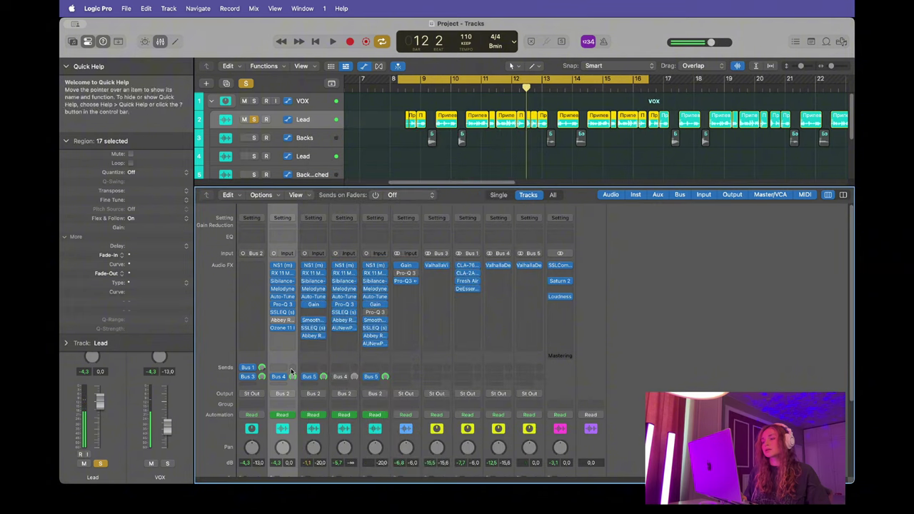
Move the Ozone 11 plug-in from the Lead channel to the Stereo Out channel, between Saturn 2 and Loudness.
left_click_drag(280, 327, 563, 290)
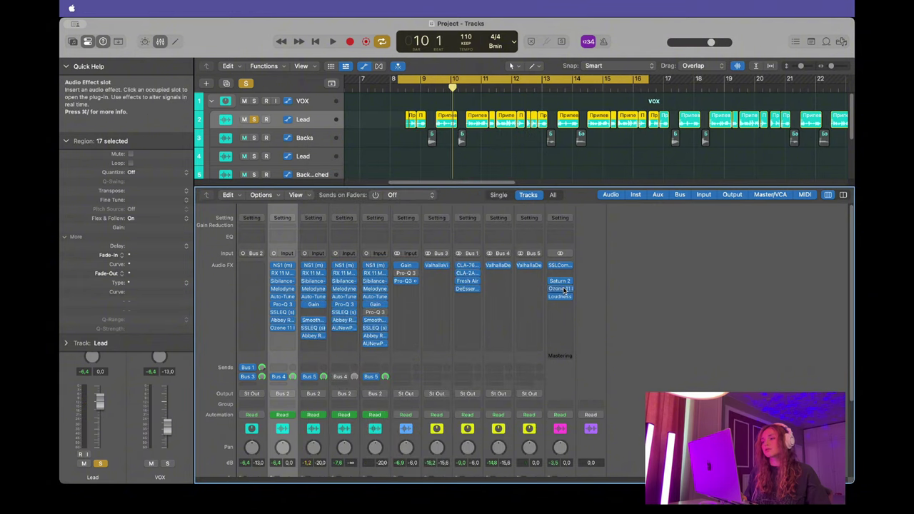
mouse_move(286, 332)
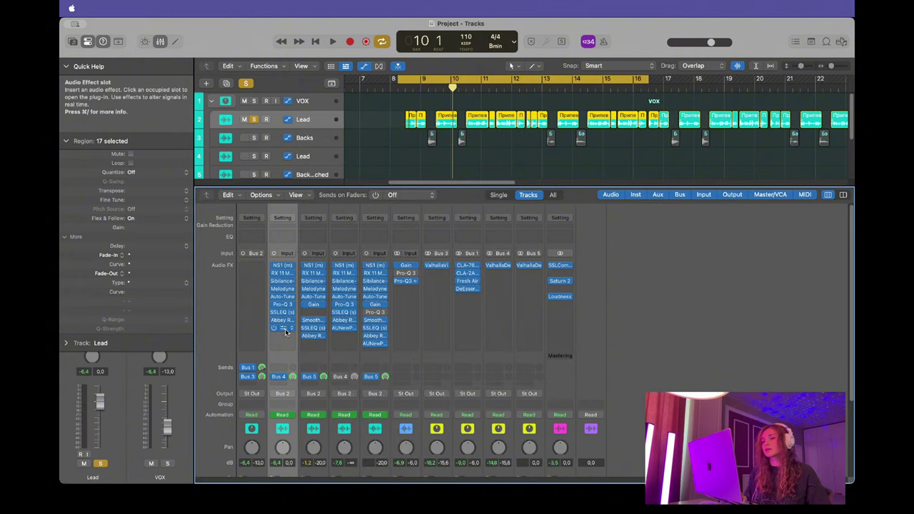
left_click_drag(282, 329, 560, 288)
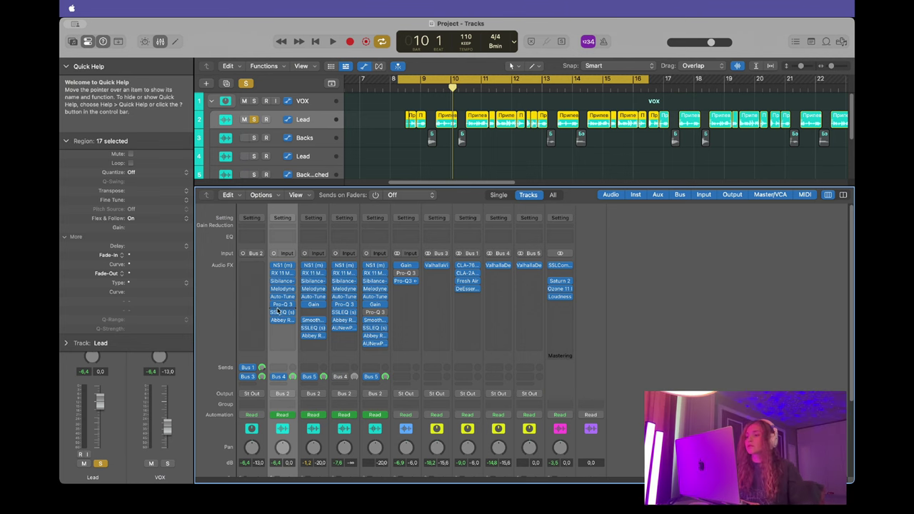
Open Auto-Tune Artist on the Adlibs channel and place its window clear of the track regions.
mouse_move(281, 313)
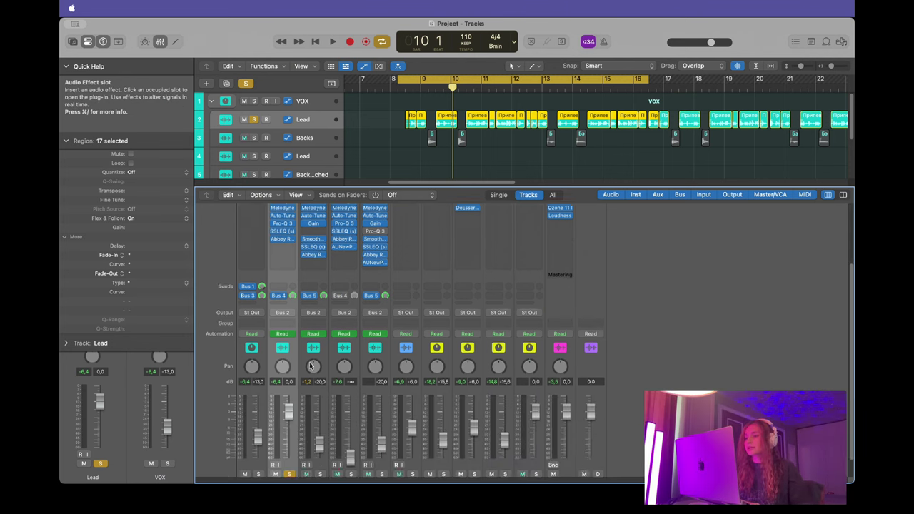
left_click(320, 340)
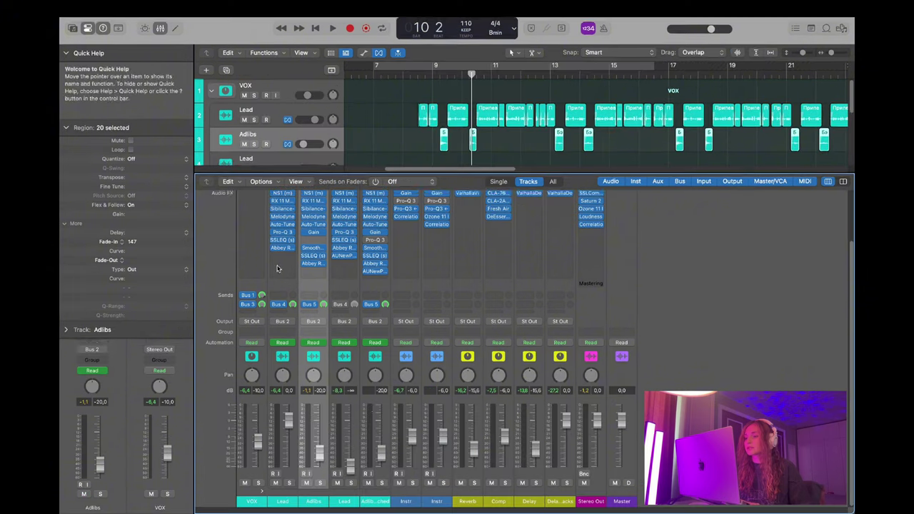
scroll(368, 389, "up", 5)
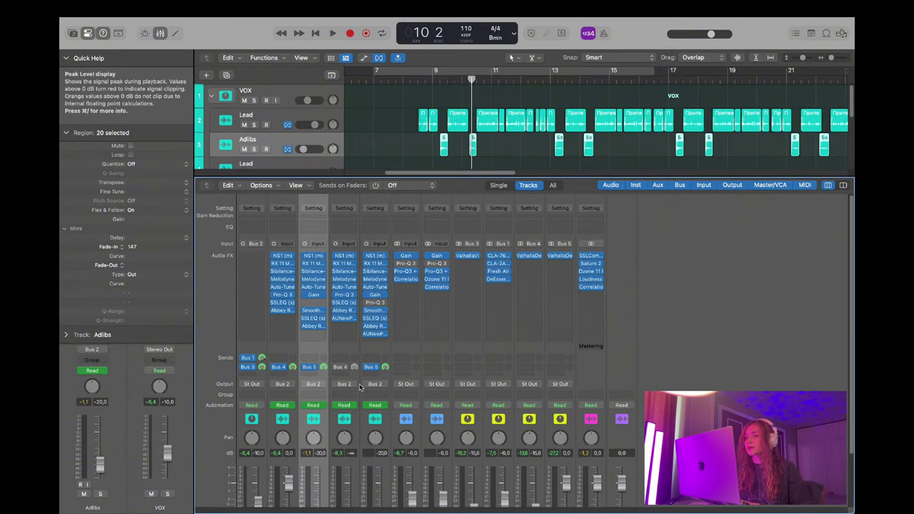
left_click(313, 286)
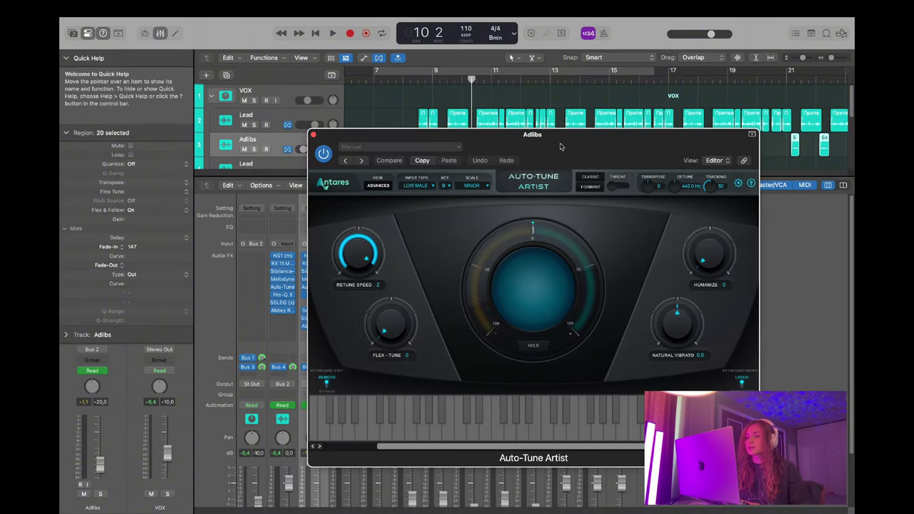
left_click_drag(560, 147, 531, 182)
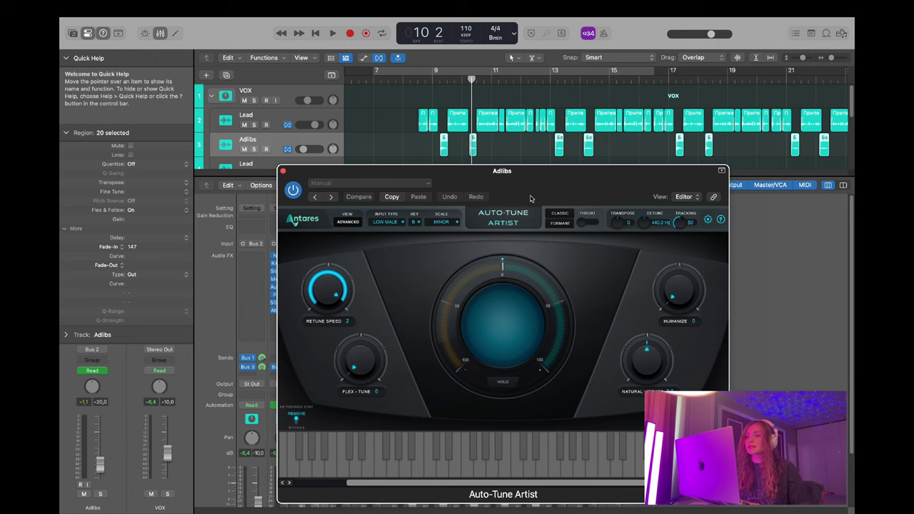
Set the cycle range from bar 9 to bar 11, solo the Adlibs track and return the playhead to bar 9.
left_click_drag(435, 70, 491, 70)
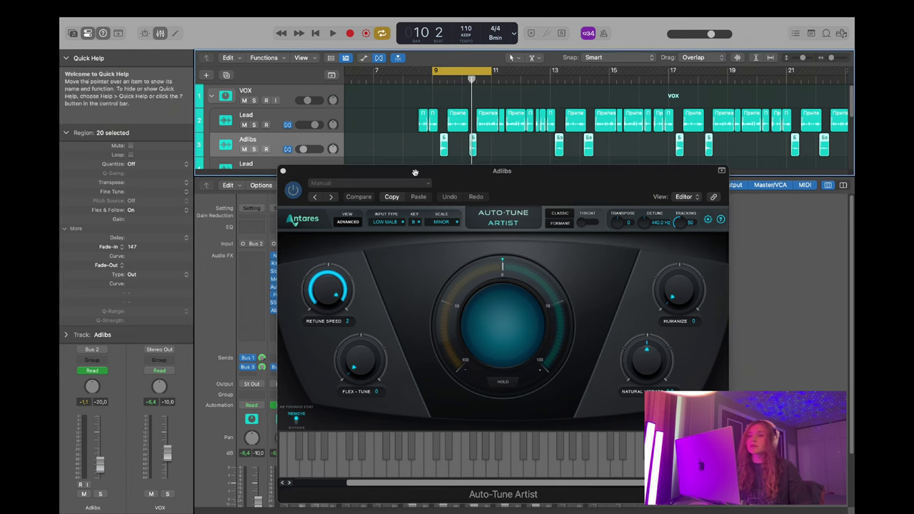
left_click(254, 148)
key("Return")
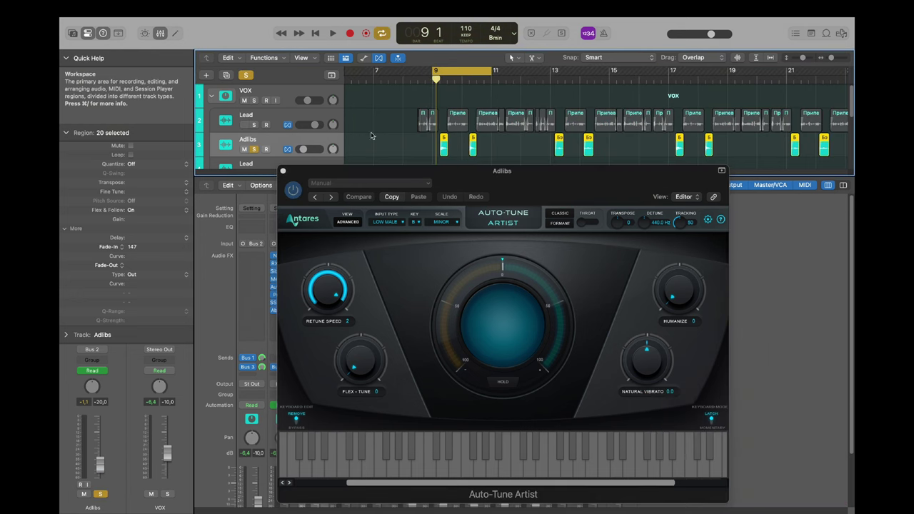
Compare the adlibs with Auto-Tune Artist enabled and bypassed during playback, and close the plug-in.
left_click(319, 171)
key("space")
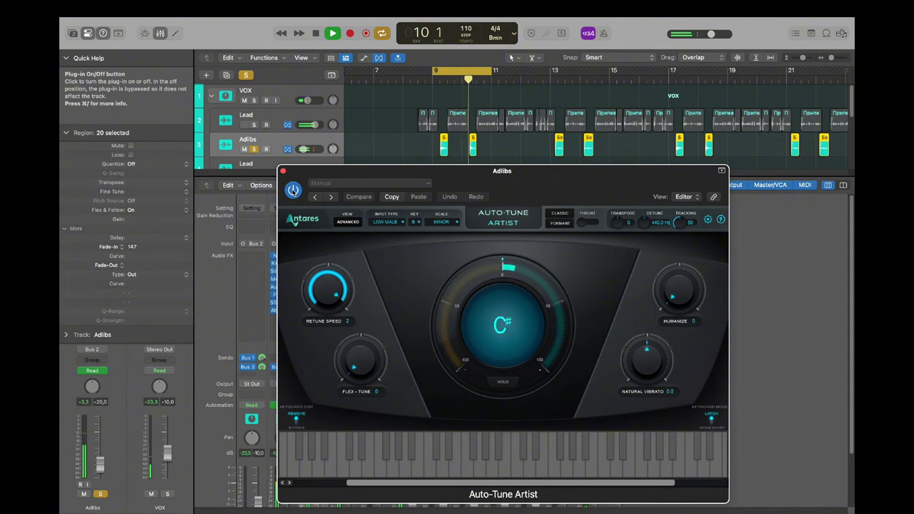
key("space")
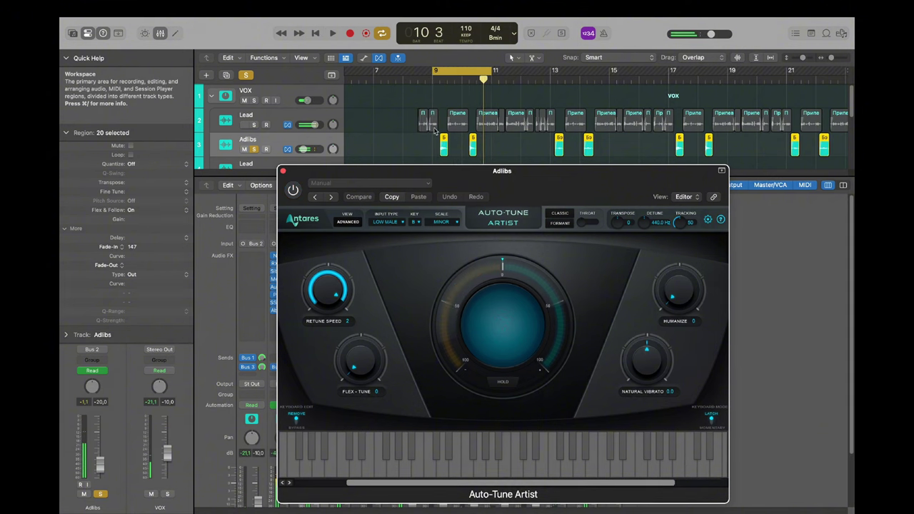
key("space")
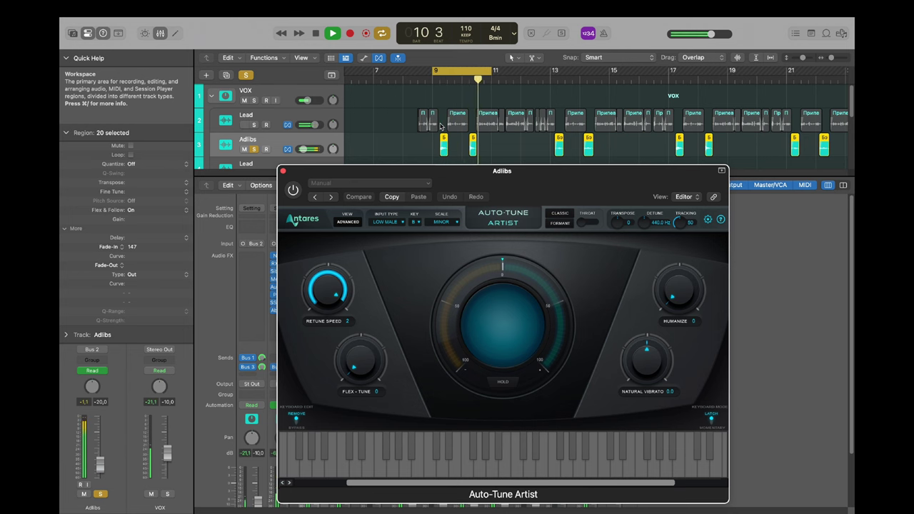
left_click(283, 170)
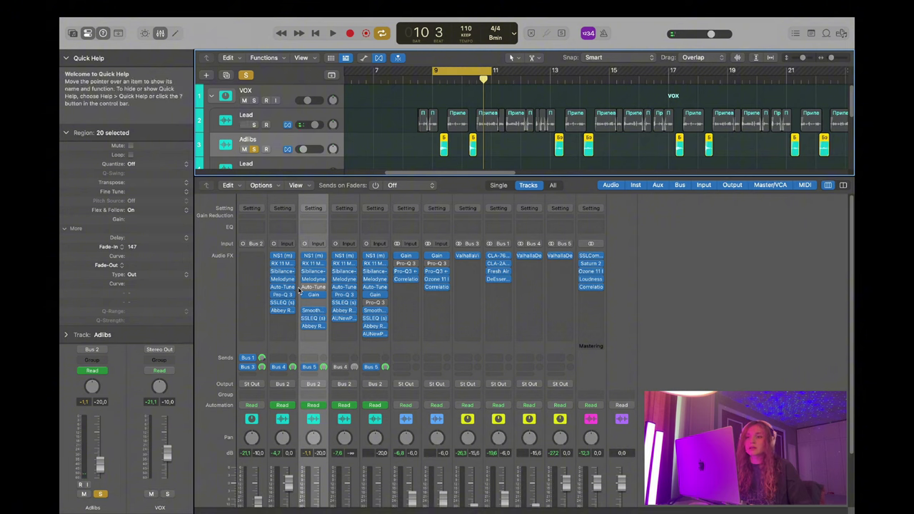
Open the Gain plug-in on the Adlibs channel, enlarge the tracks area, and play through the track's gain automation.
left_click(312, 294)
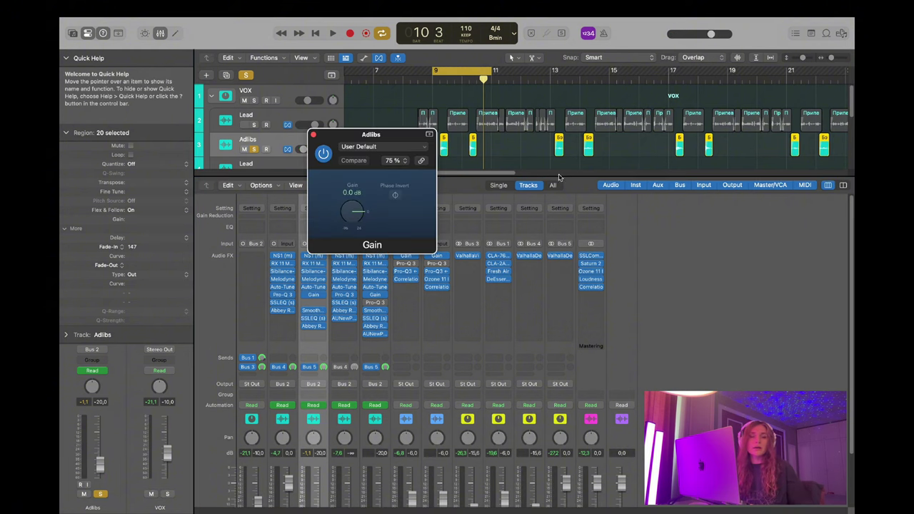
left_click_drag(566, 179, 566, 299)
key("a")
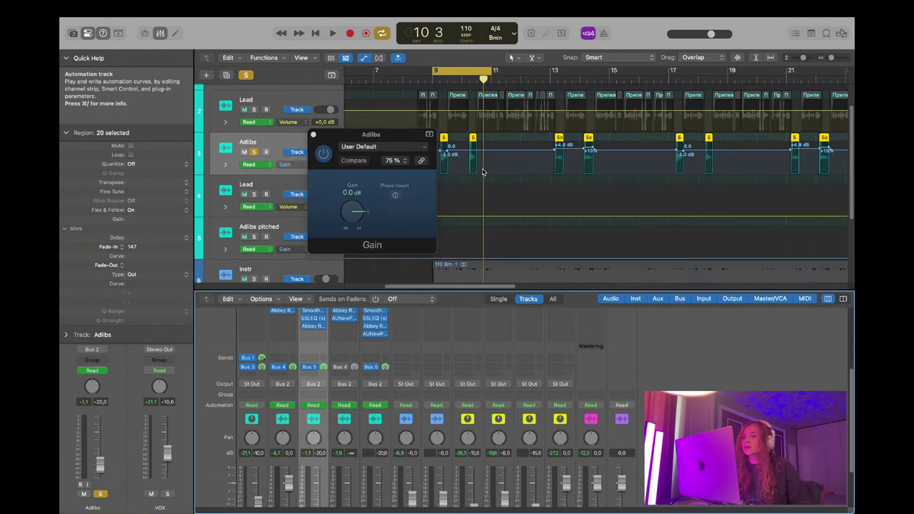
scroll(436, 107, "up", 3)
key("space")
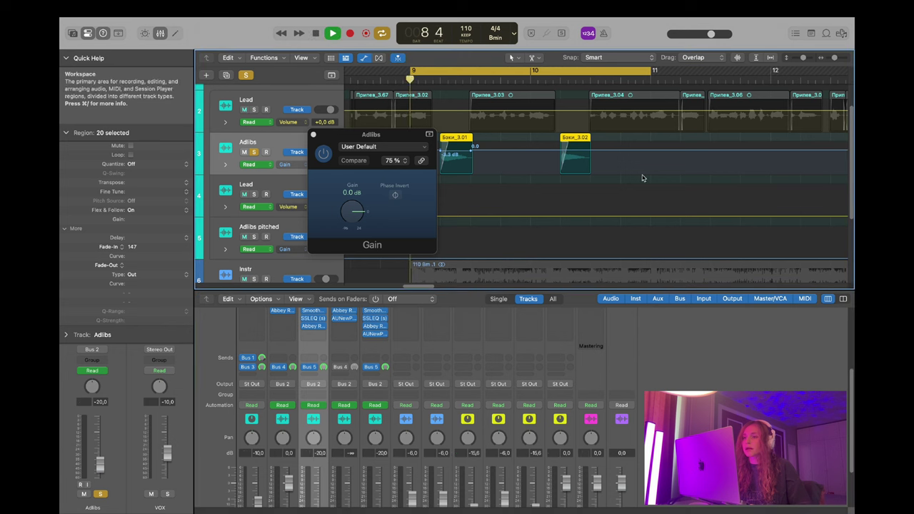
left_click_drag(393, 138, 690, 169)
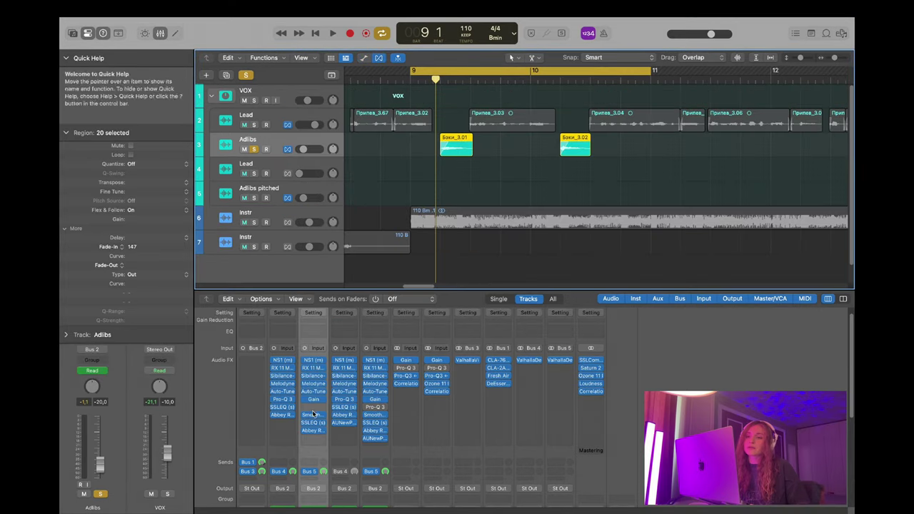
Audition Smooth Operator's 20 ROB - Warm Telephone preset on the Adlibs channel during playback.
left_click(312, 410)
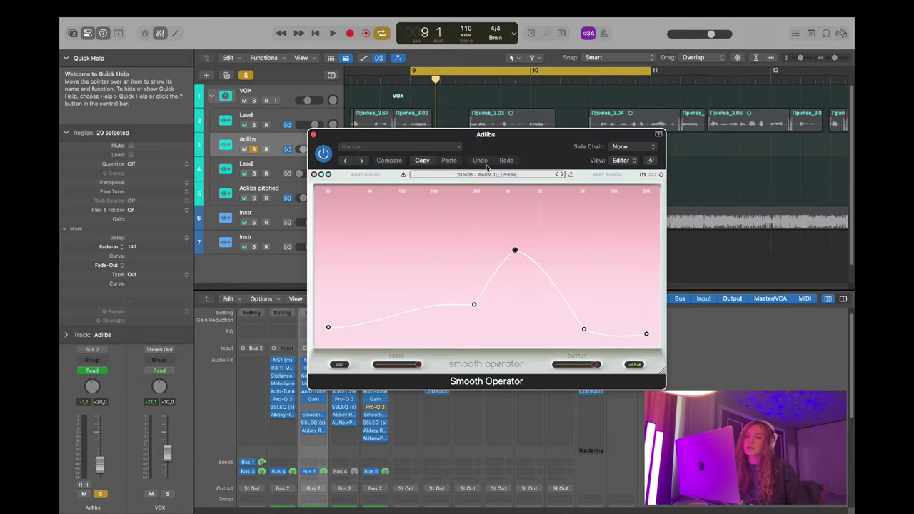
left_click_drag(504, 140, 541, 208)
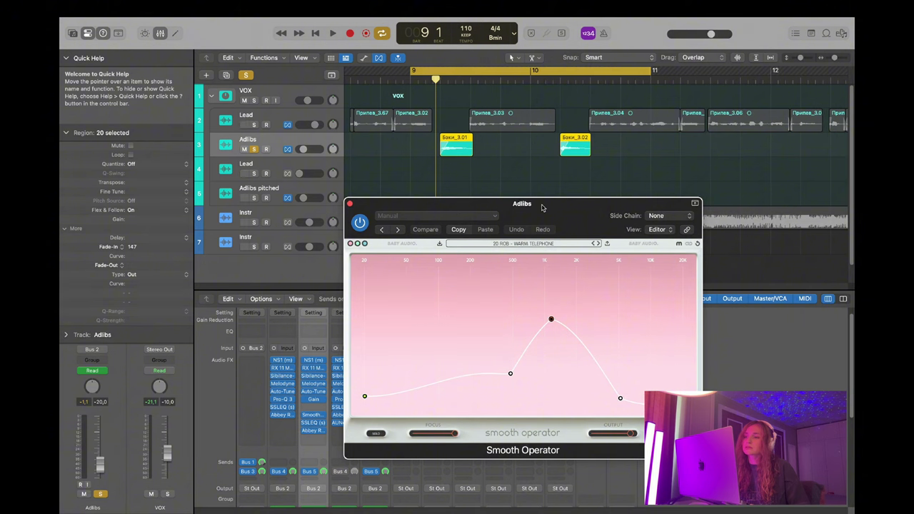
key("space")
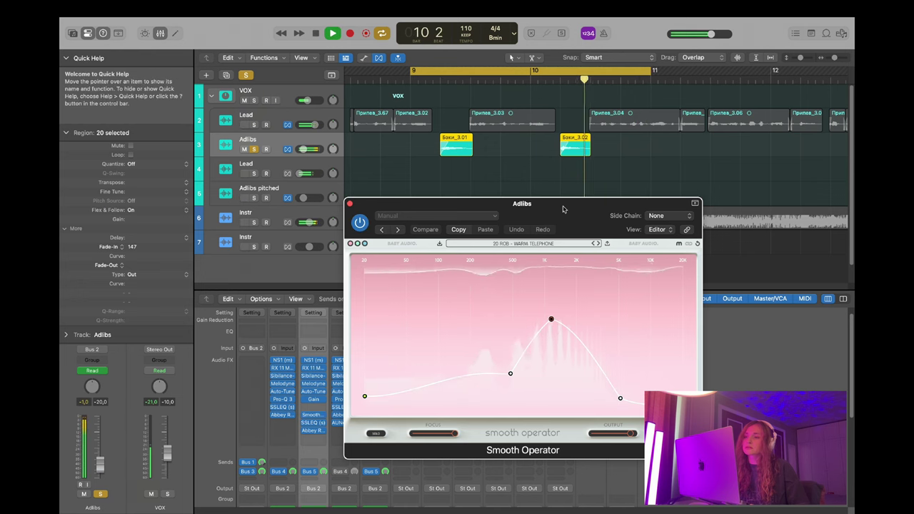
key("space")
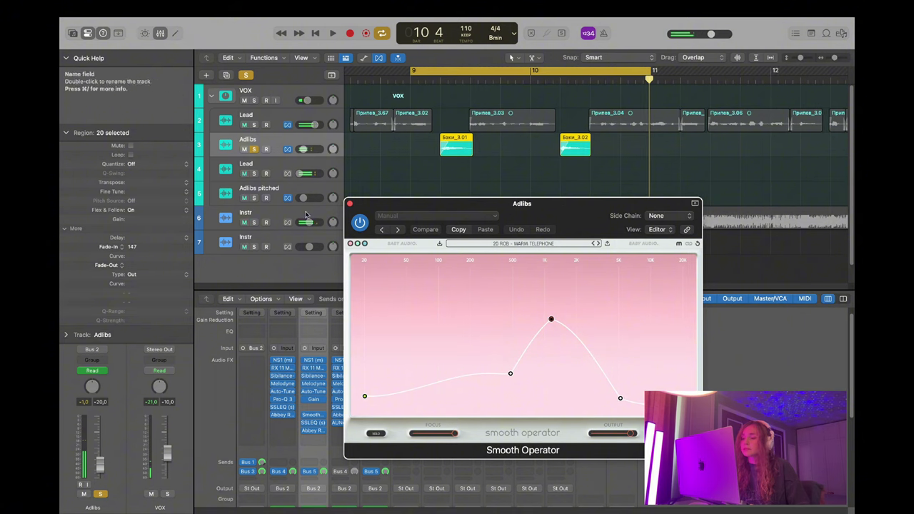
Solo the main Lead and first Instr tracks alongside Adlibs pitched, and move the playhead to bar 49.
key("2")
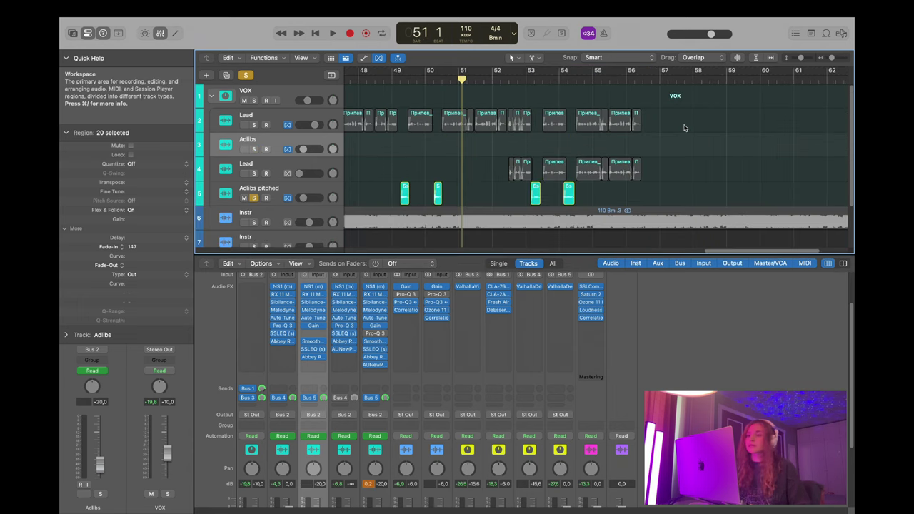
left_click(253, 125)
left_click(253, 222)
key("comma")
key("comma")
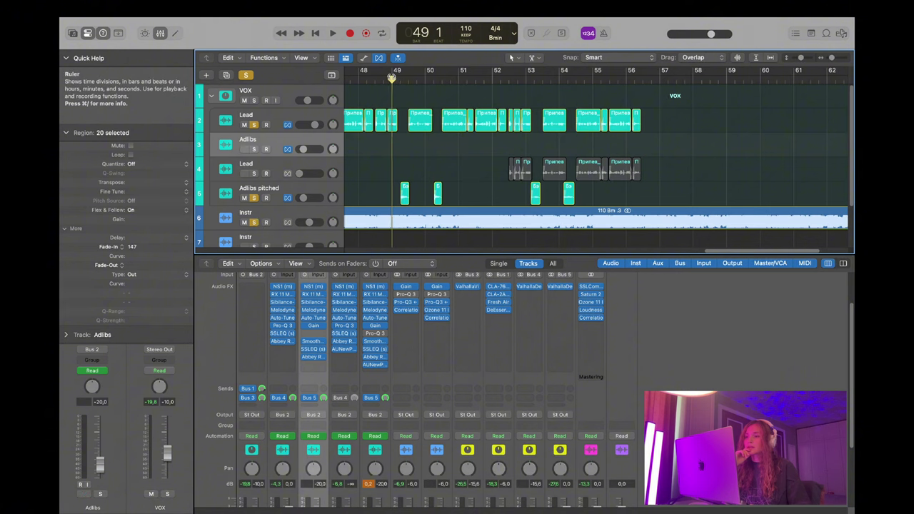
Play the Adlibs pitched track from bar 49 while reviewing its AUNewPitch settings, and close the plug-in.
key("space")
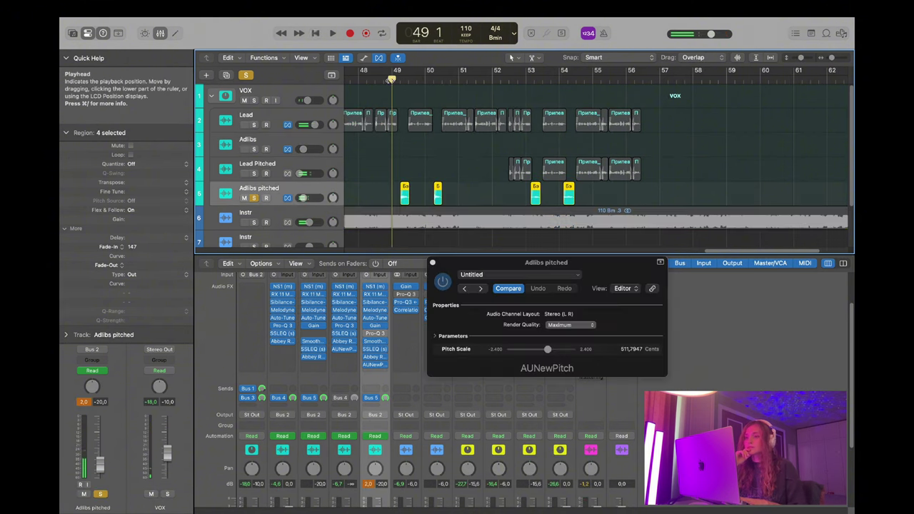
key("space")
left_click(620, 270)
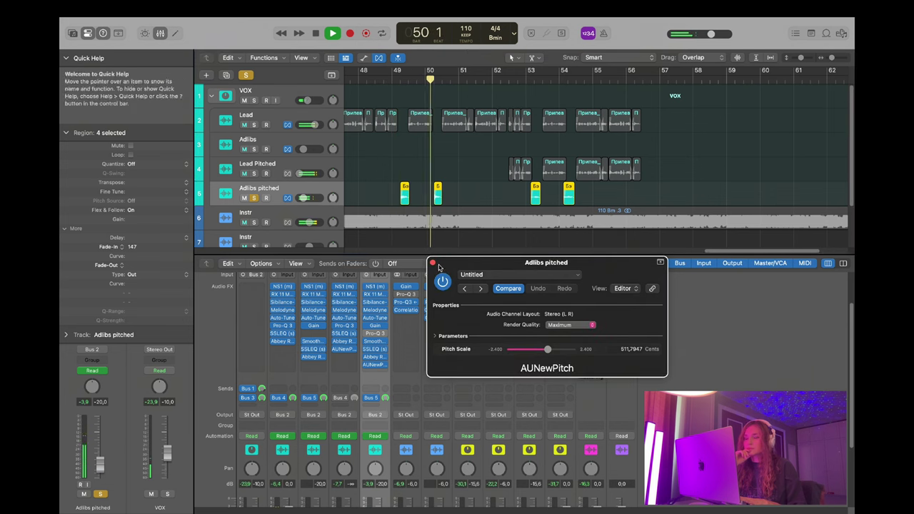
left_click(432, 265)
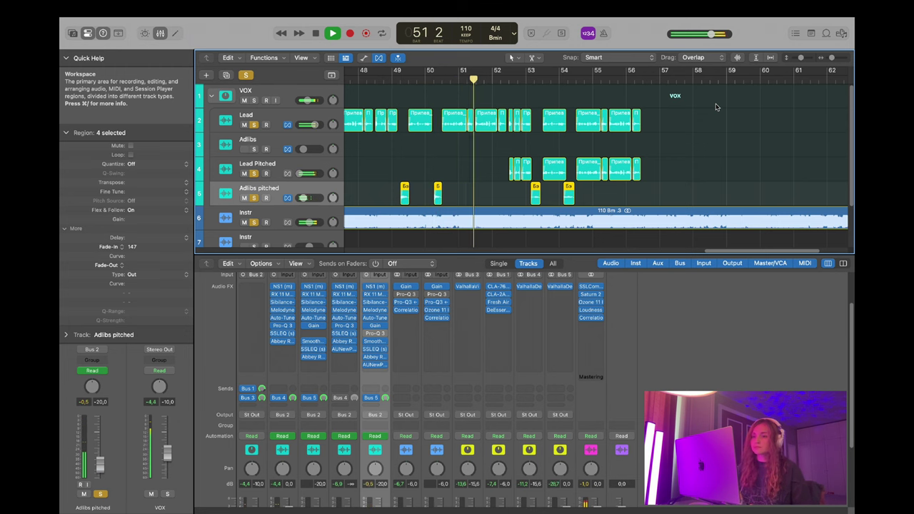
Stop playback at bar 52 and add the second Lead track to the soloed tracks.
key("space")
left_click(314, 143)
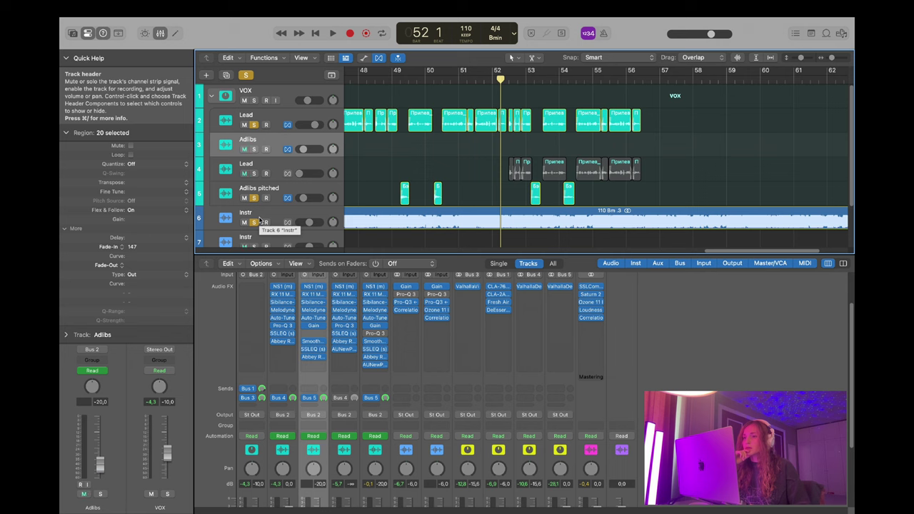
key("ctrl+m")
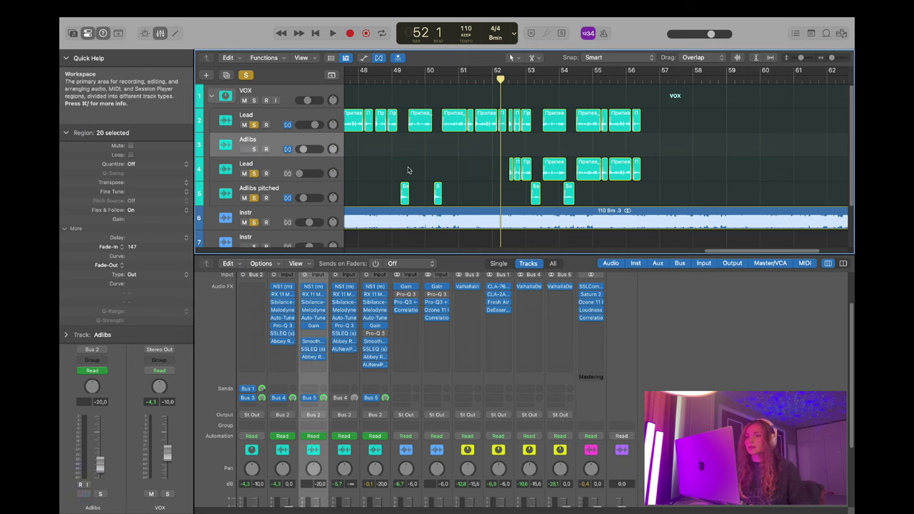
Rename the second Lead track to "Lead Pitched" and select the Adlibs pitched track below it.
left_click(251, 166)
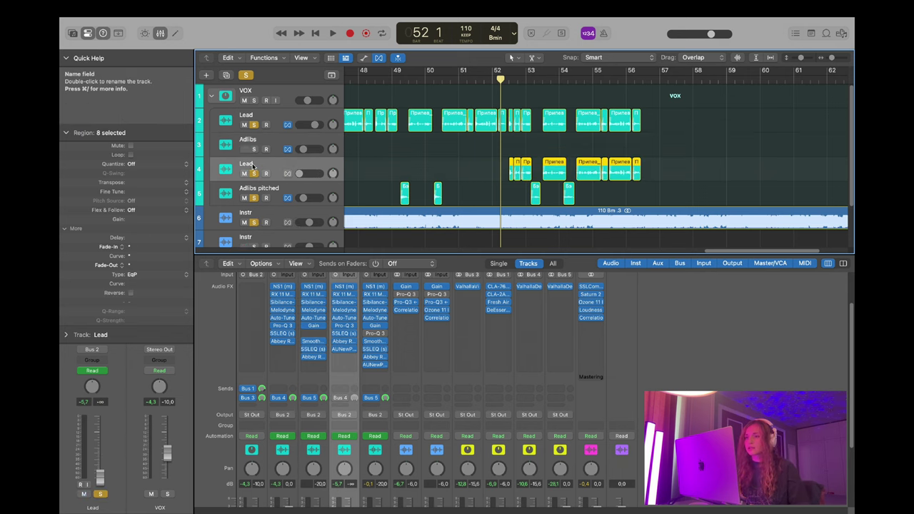
type("Pitched")
key("Return")
key("Down")
Play the soloed vocal and Instr tracks from bar 52 to bar 56, and reselect the Lead Pitched track.
key("space")
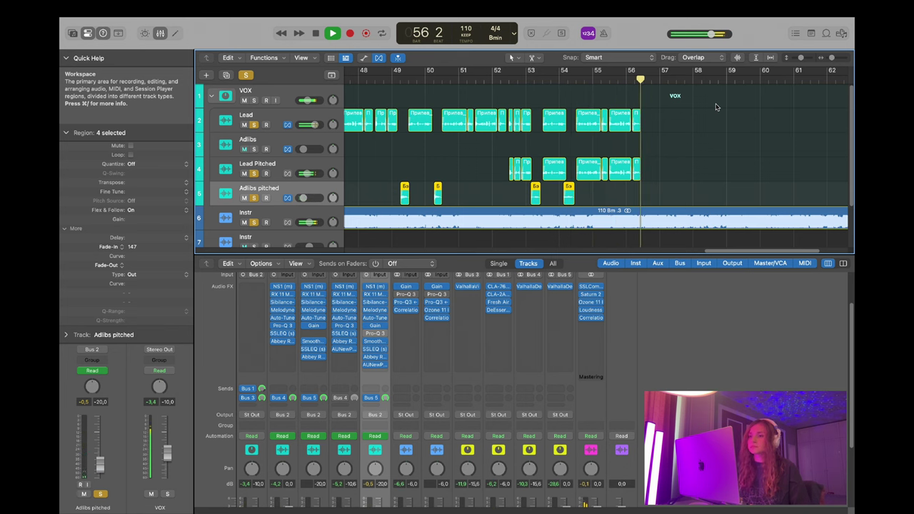
key("space")
double_click(251, 164)
key("Return")
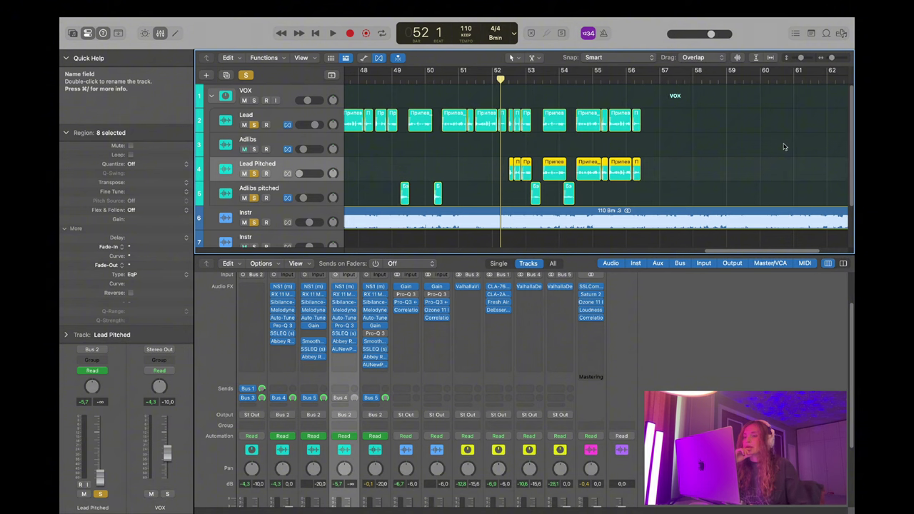
Audition the Lead track in solo from bar 11, beat 2, and stop playback at bar 12.
left_click(459, 183)
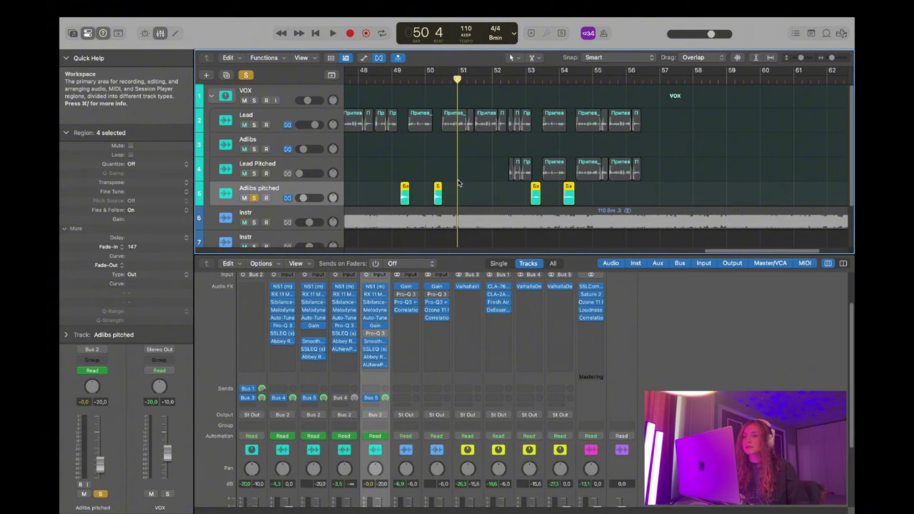
key("space")
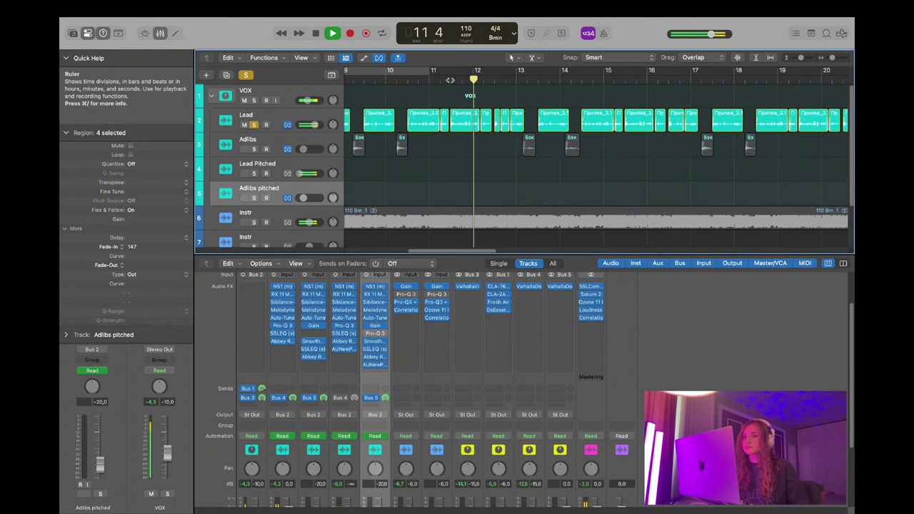
left_click(449, 80)
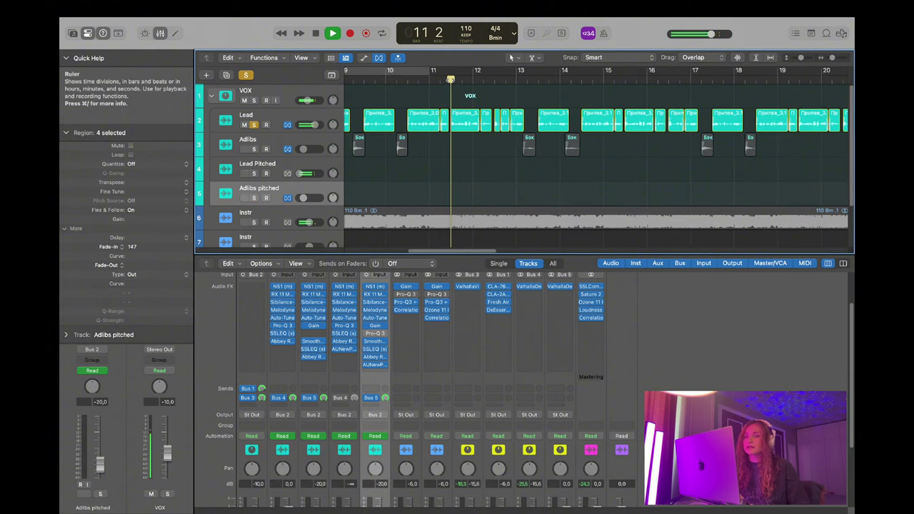
key("space")
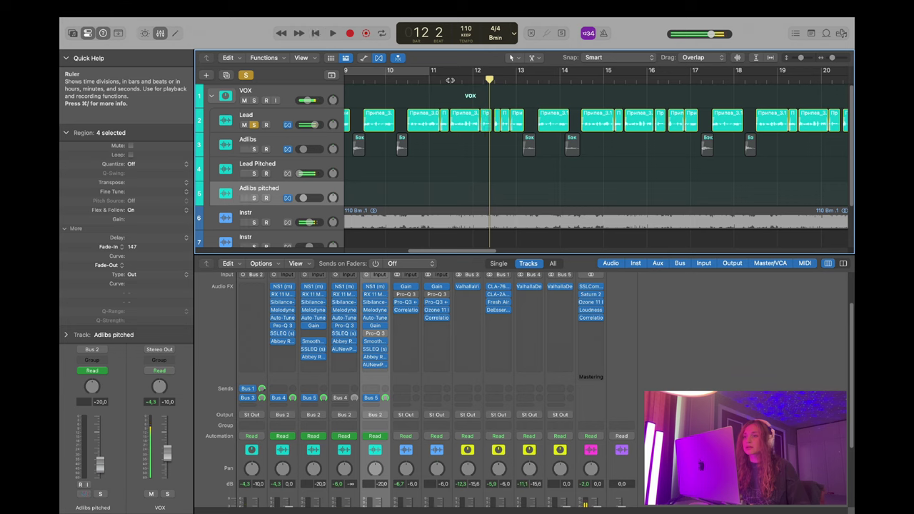
Place the playhead at bar 9, beat 2.
key("super+Left")
key("super+Left")
key("super+Left")
key("super+Right")
key("super+Right")
key("super+Right")
double_click(467, 83)
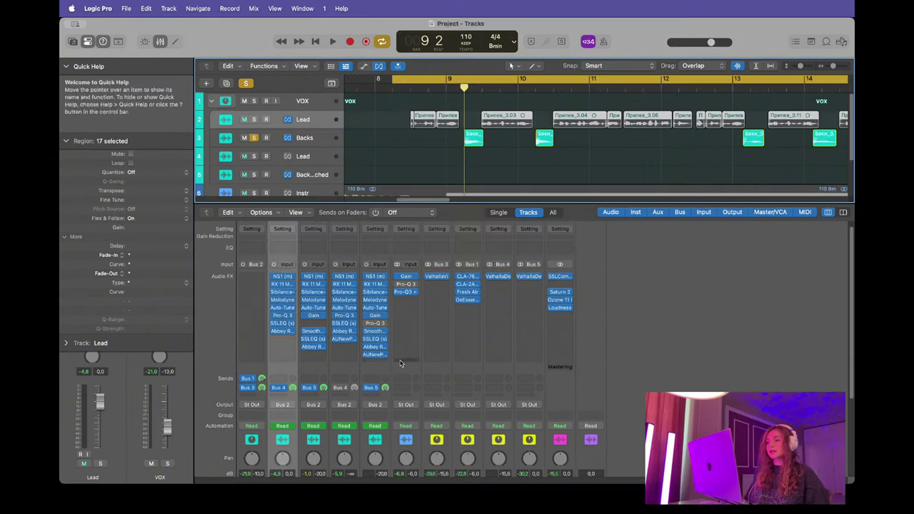
Switch the project window to full screen.
scroll(420, 343, "up", 3)
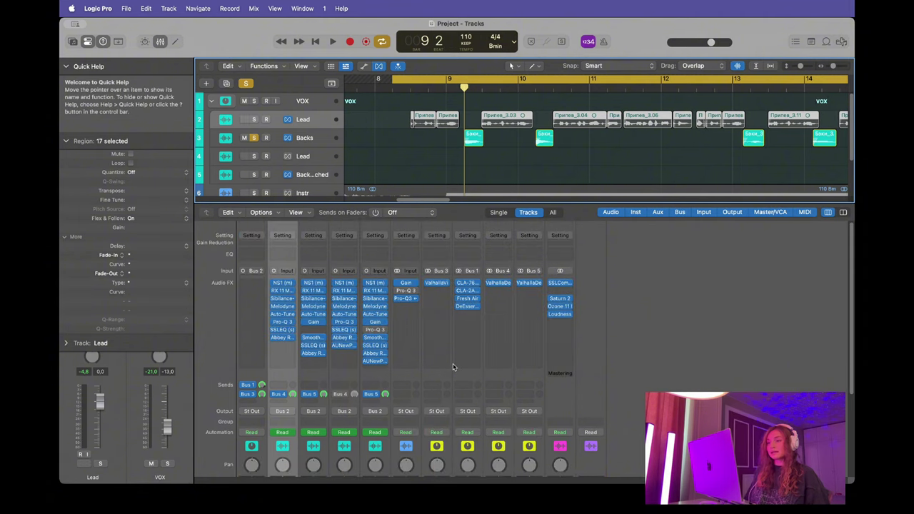
key("ctrl+m")
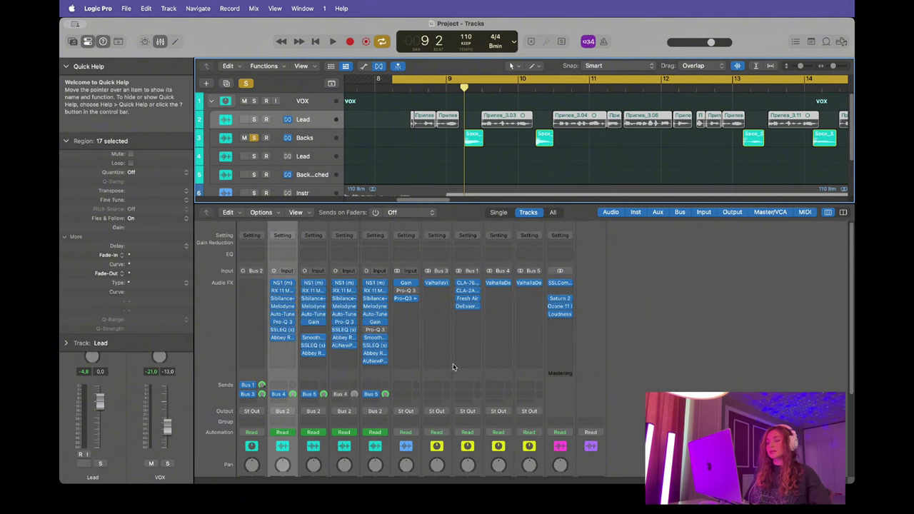
key("ctrl+super+f")
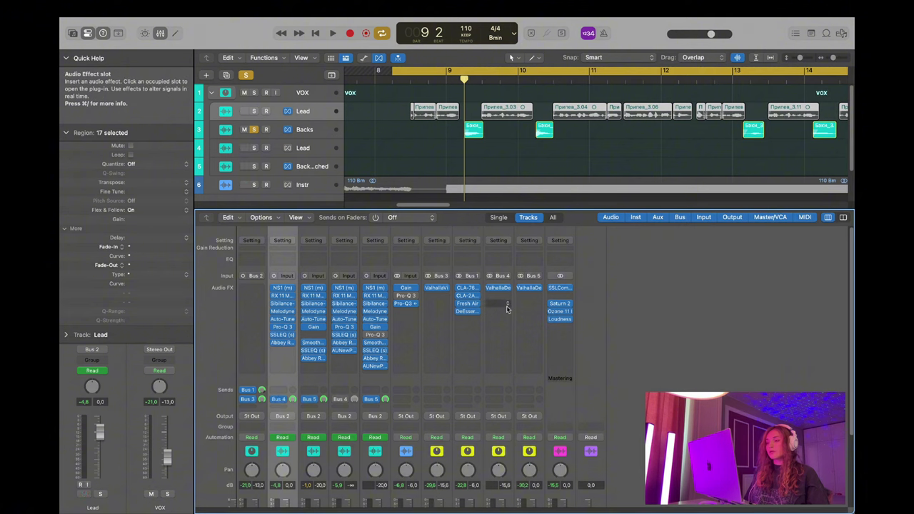
Review the ValhallaDelay settings on the Bus 4 Delay channel against the project tempo, and close the plug-in.
scroll(499, 468, "down", 3)
left_click(499, 493)
scroll(505, 392, "up", 3)
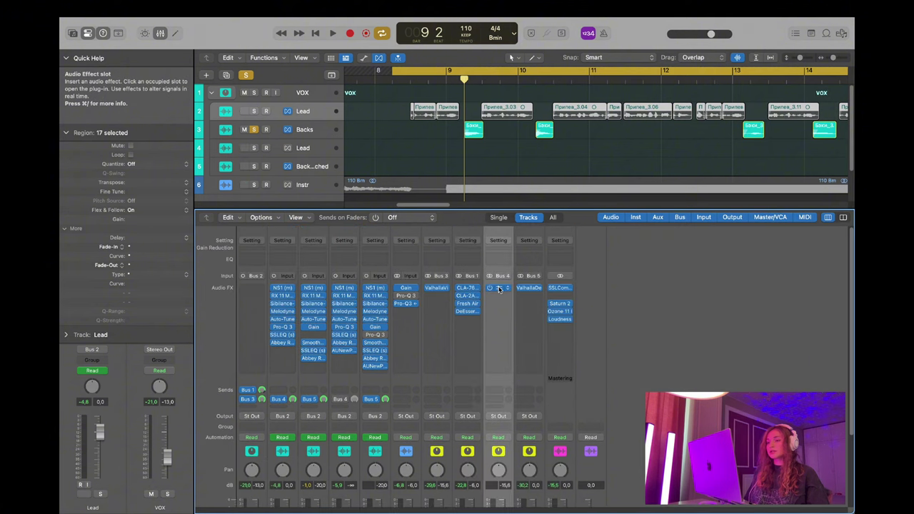
left_click(499, 288)
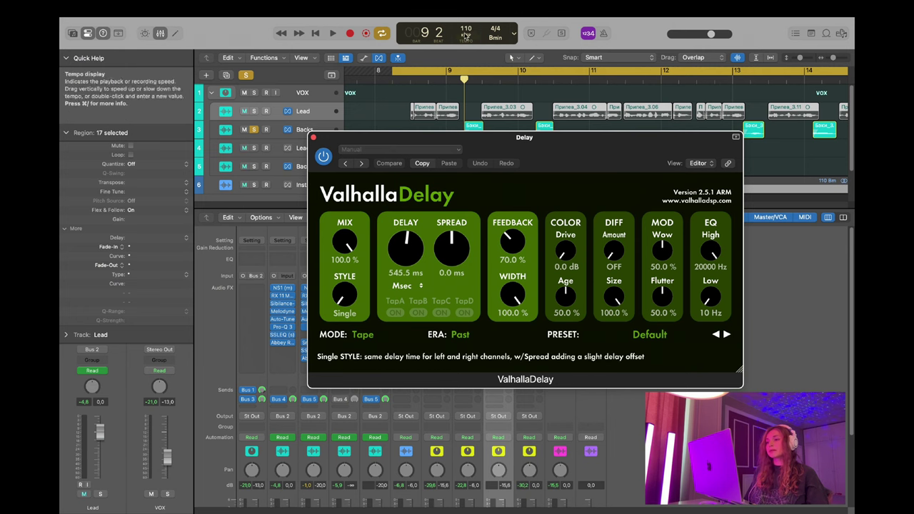
left_click(313, 139)
Select the Backs channel and trace its Bus 5 send to the Delay for Backs channel.
scroll(315, 489, "down", 5)
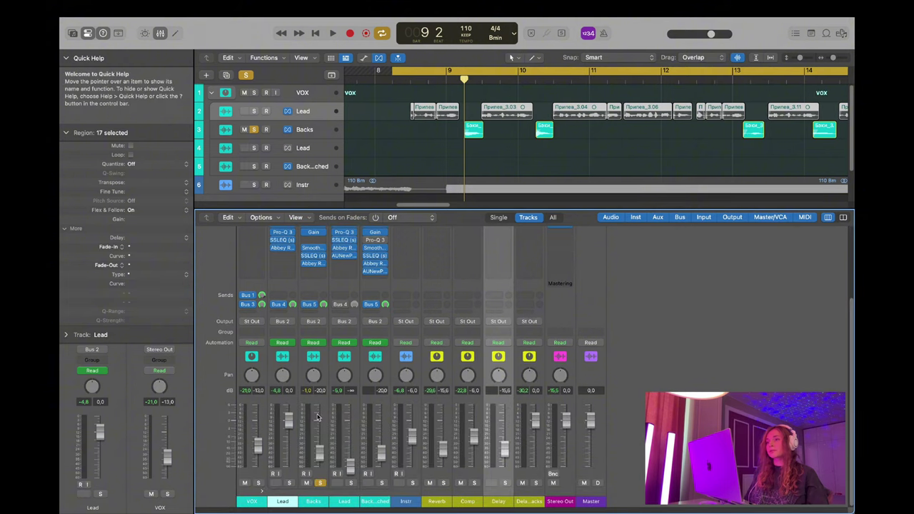
left_click(318, 473)
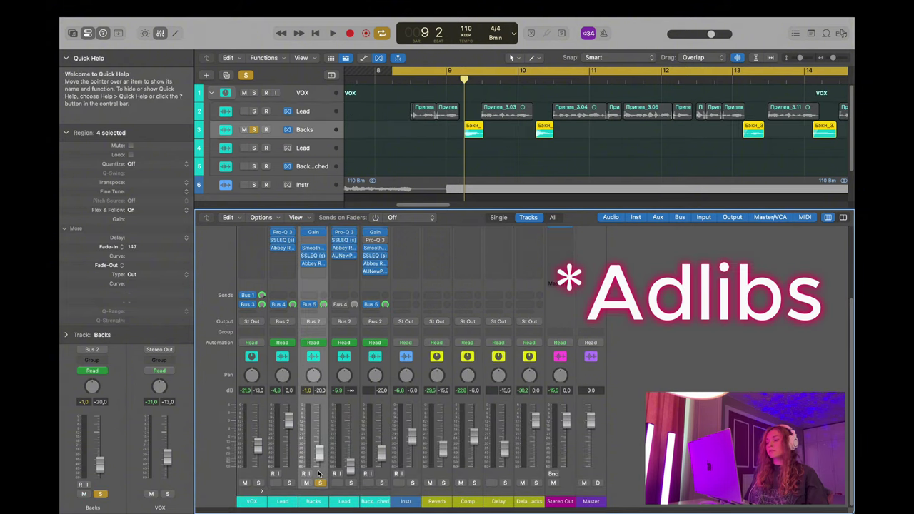
scroll(319, 473, "up", 4)
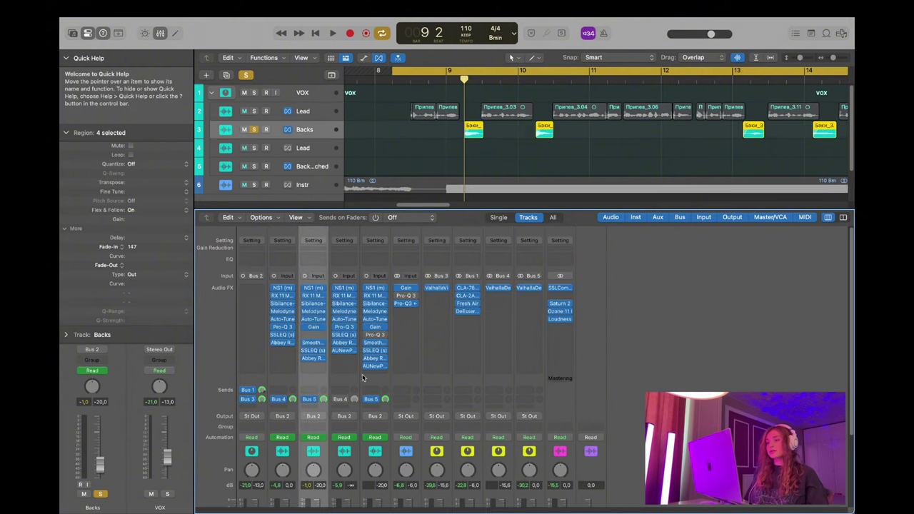
scroll(530, 305, "down", 4)
scroll(525, 476, "up", 4)
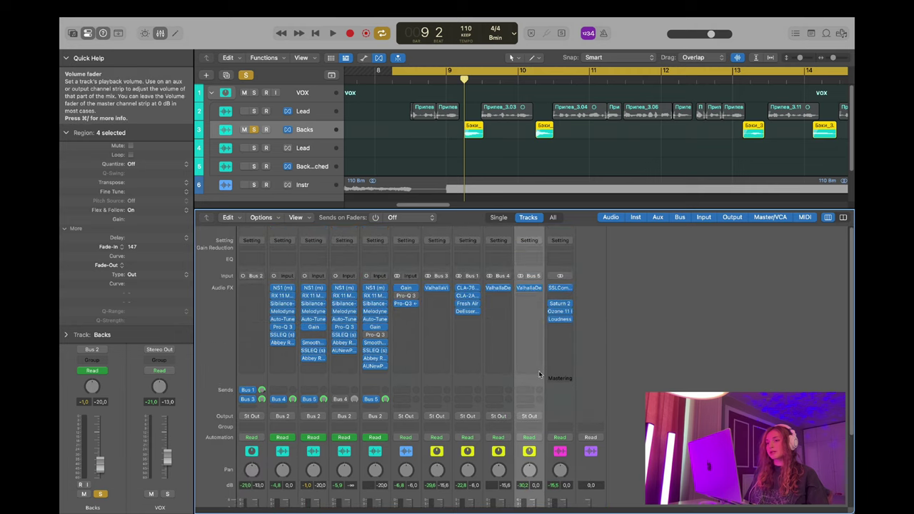
Review the ping-pong ValhallaDelay on the Delay for Backs channel while playing the Backs track with cycle mode off.
left_click(529, 290)
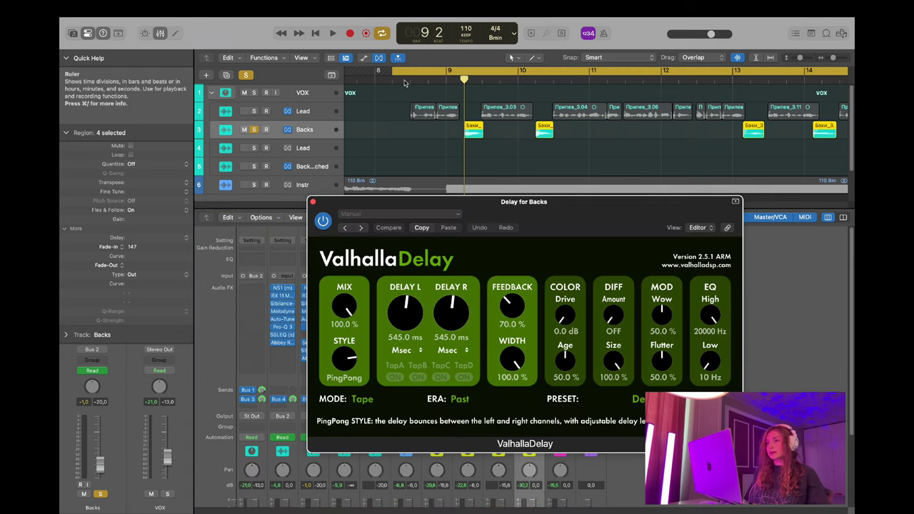
left_click(305, 131)
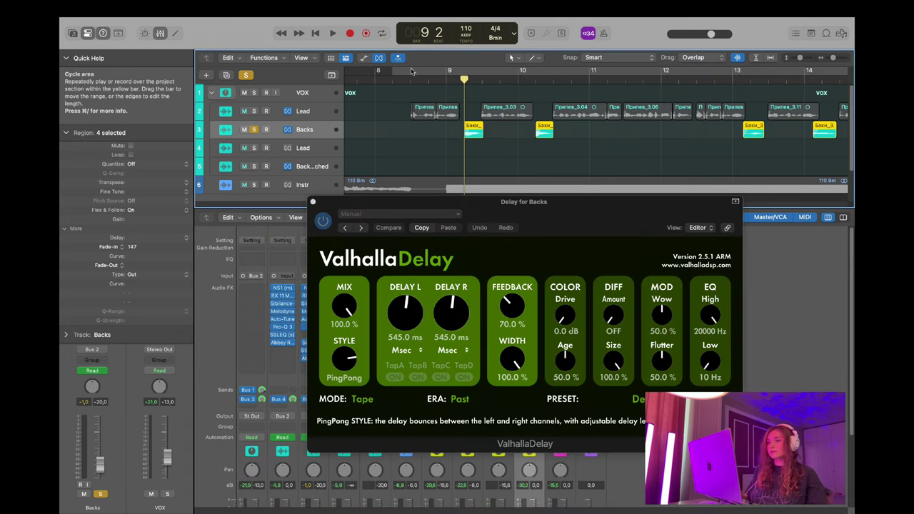
key("space")
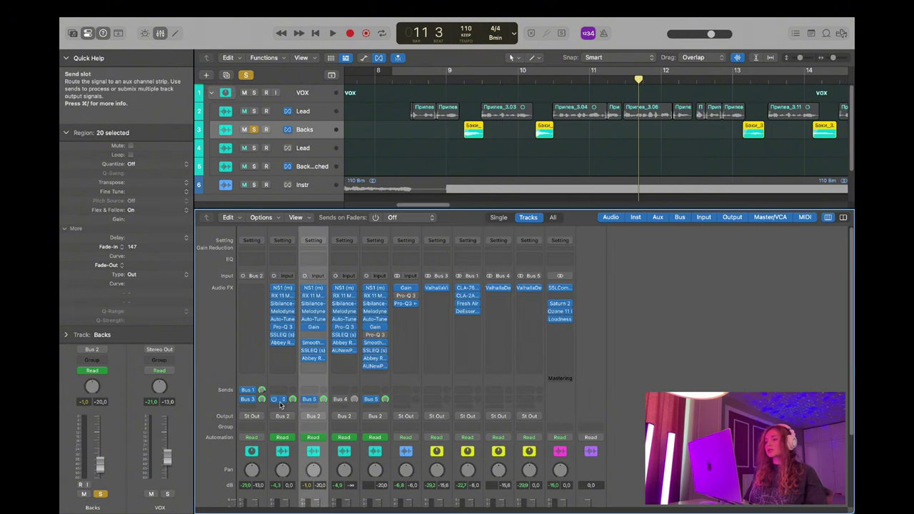
Select the Lead channel followed by the VOX stack channel, and inspect their sends.
left_click(283, 473)
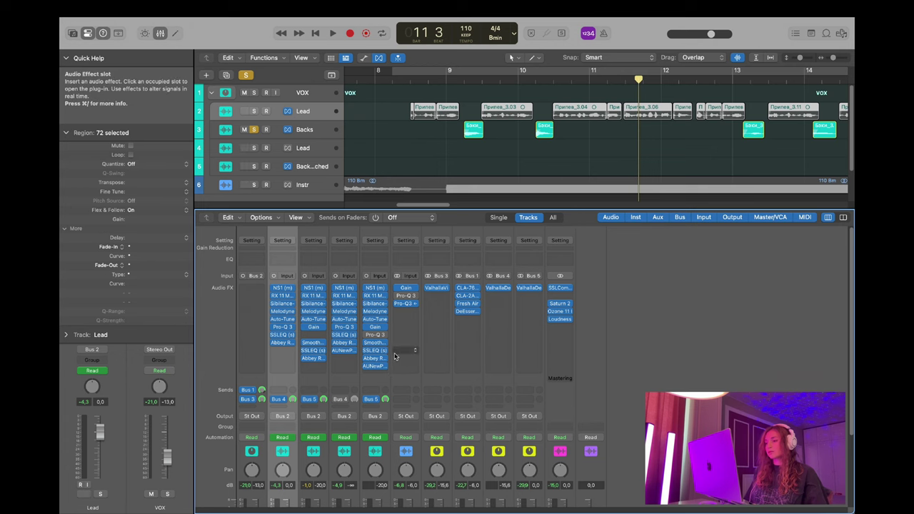
scroll(343, 350, "down", 4)
left_click(249, 476)
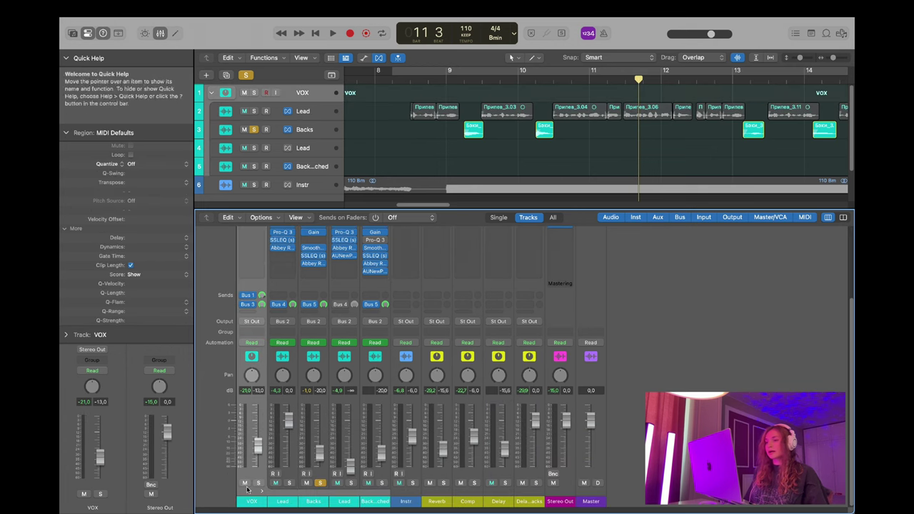
scroll(251, 492, "up", 3)
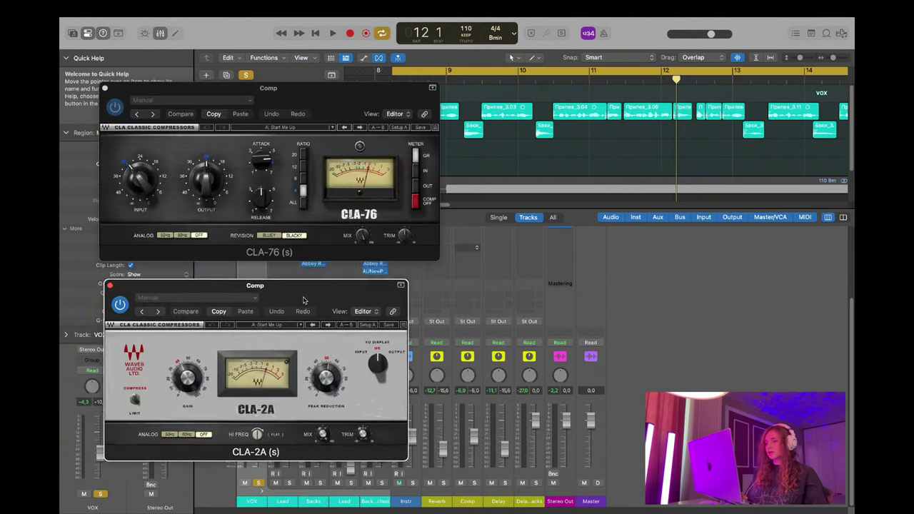
Open the CLA-76 and CLA-2A compressors on the Bus 1 Comp channel and arrange their windows one above the other.
left_click_drag(304, 299, 302, 290)
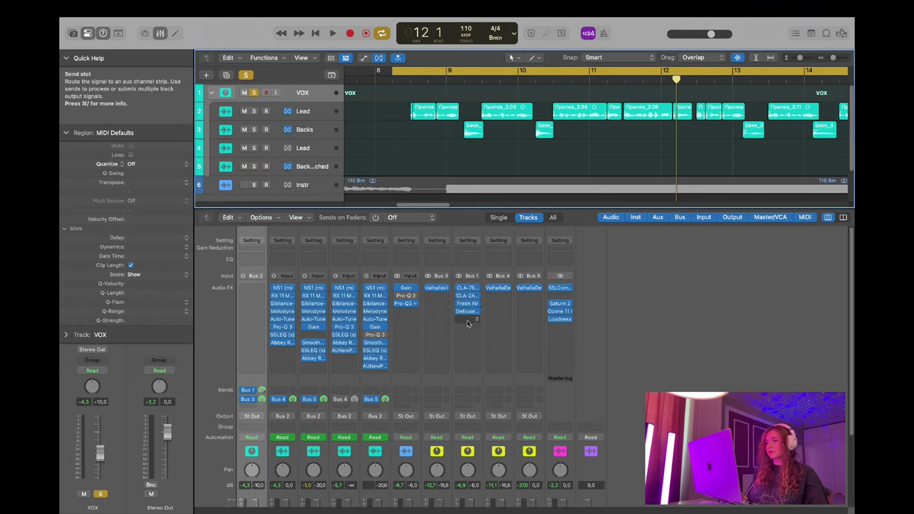
scroll(467, 323, "down", 3)
scroll(404, 401, "up", 3)
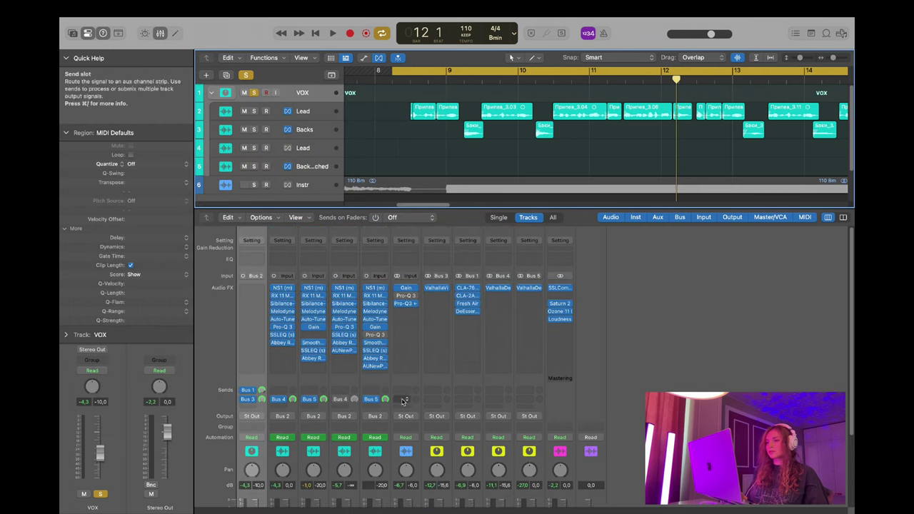
left_click(470, 289)
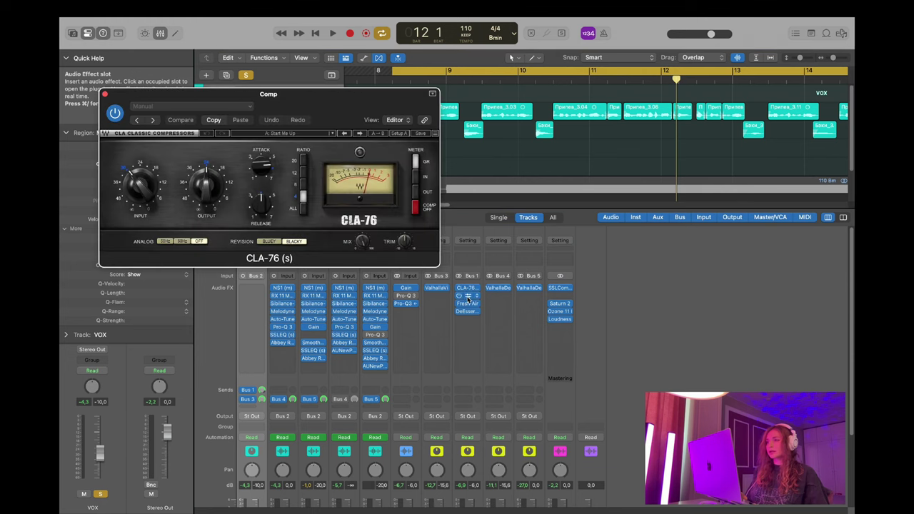
left_click(469, 297)
left_click_drag(260, 283, 347, 316)
left_click_drag(310, 112, 296, 95)
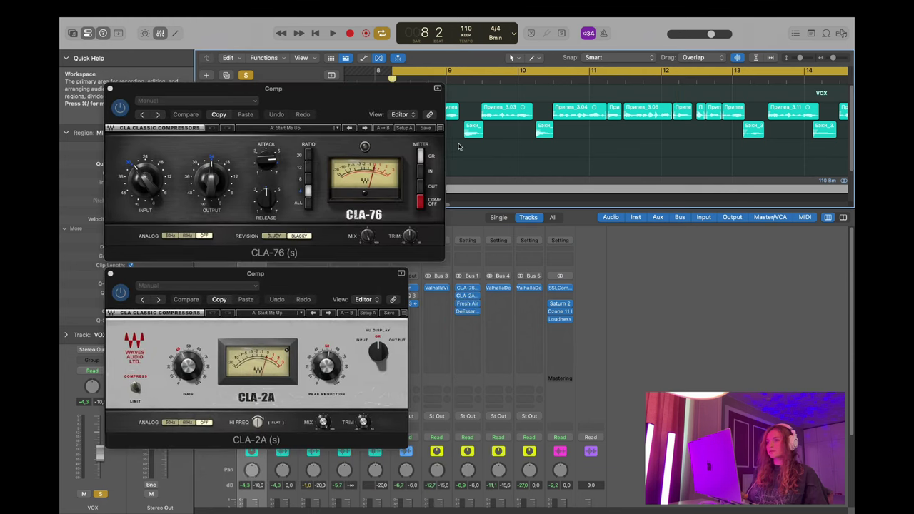
Play the soloed VOX stack from bar 8 while watching both compressors' gain reduction, and close the two plug-ins.
key("space")
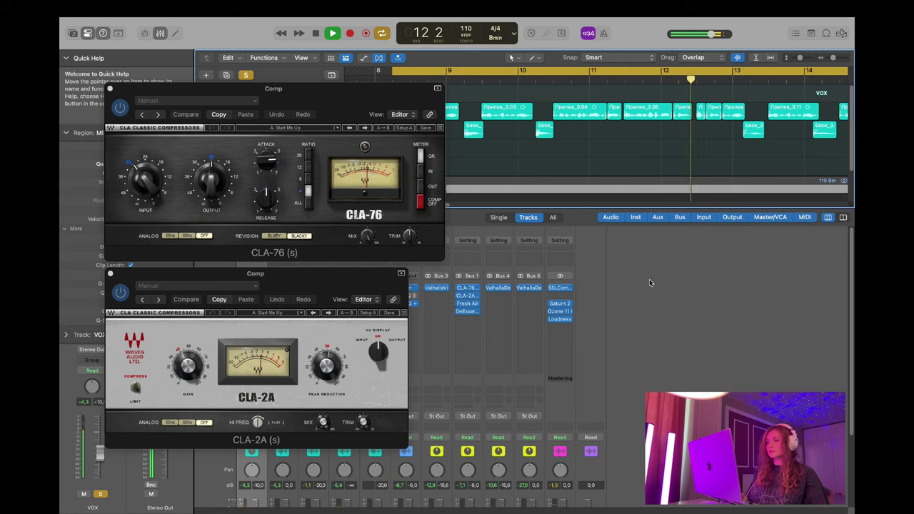
key("space")
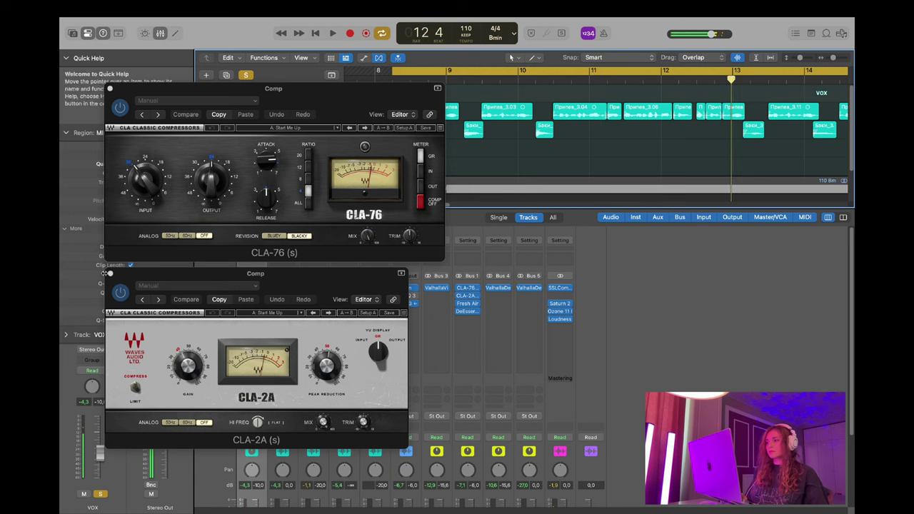
left_click(110, 274)
left_click(109, 88)
scroll(466, 355, "down", 2)
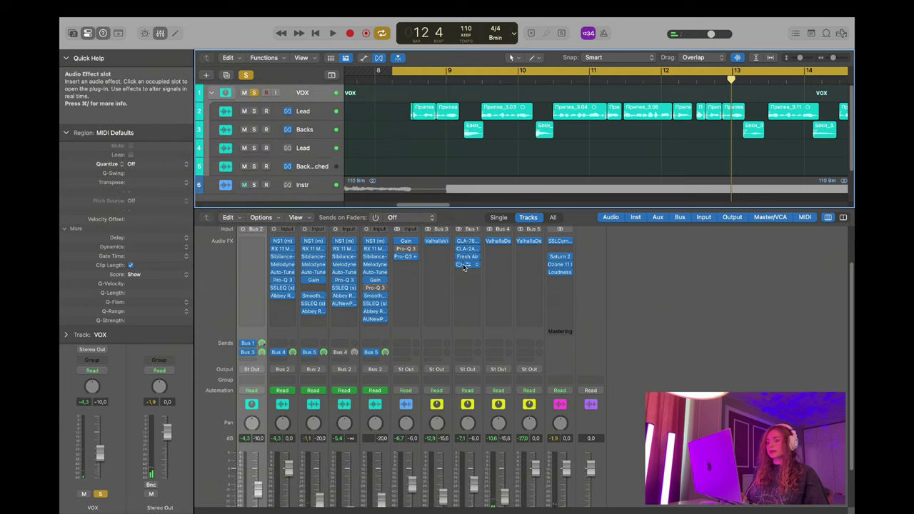
Review Fresh Air on the Comp channel while playing VOX from bar 8, and close the plug-in and stop playback.
left_click(469, 262)
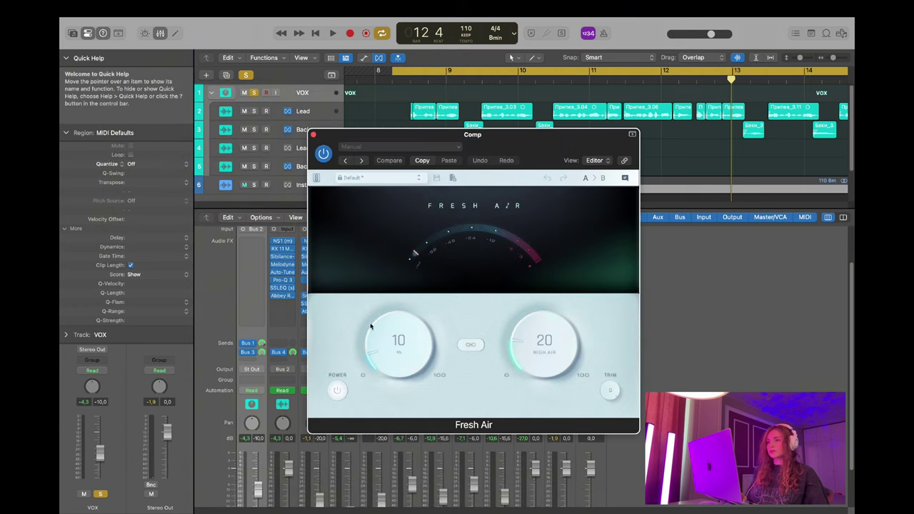
left_click(404, 77)
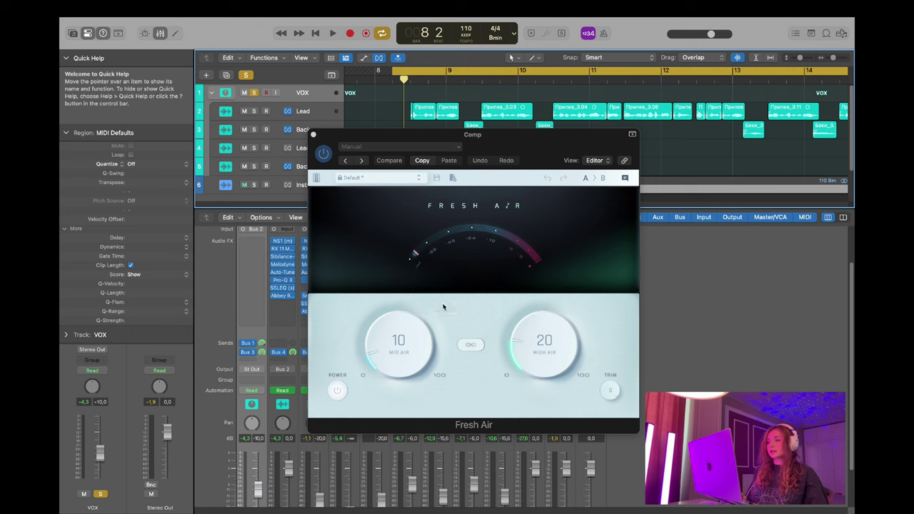
key("space")
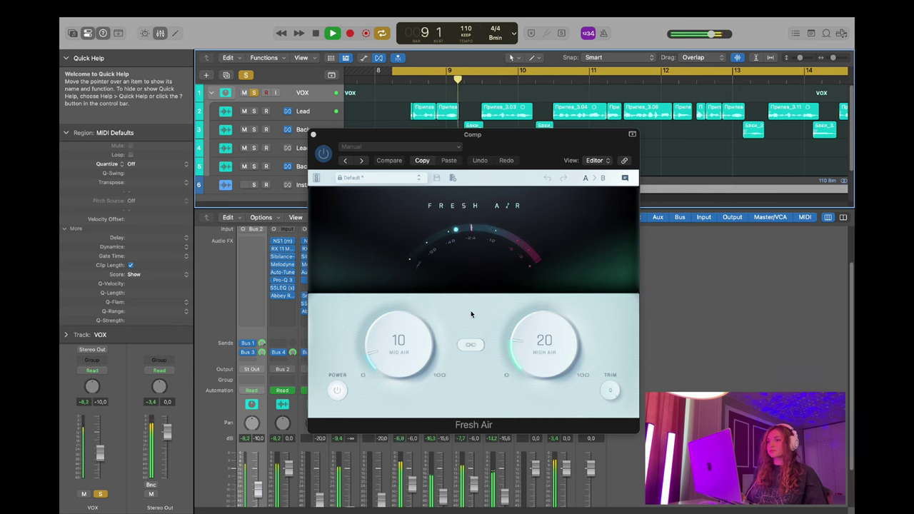
left_click(313, 134)
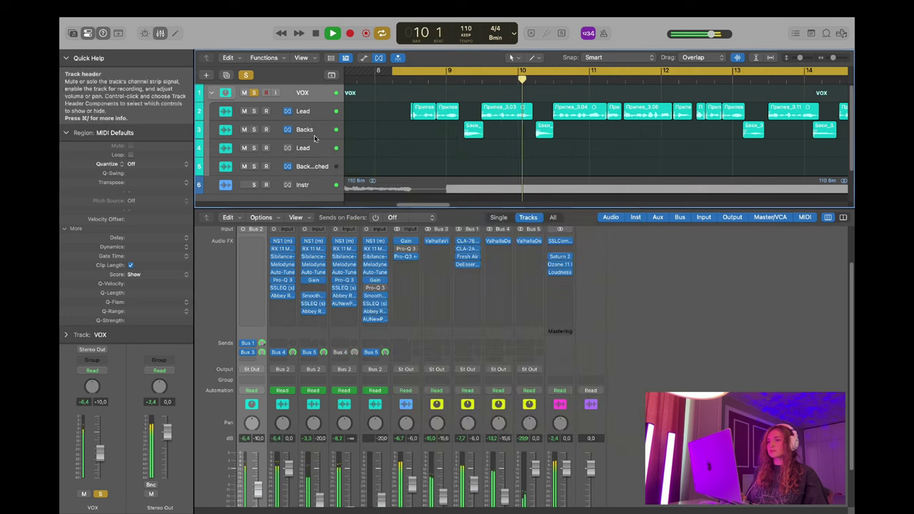
key("space")
scroll(469, 314, "up", 2)
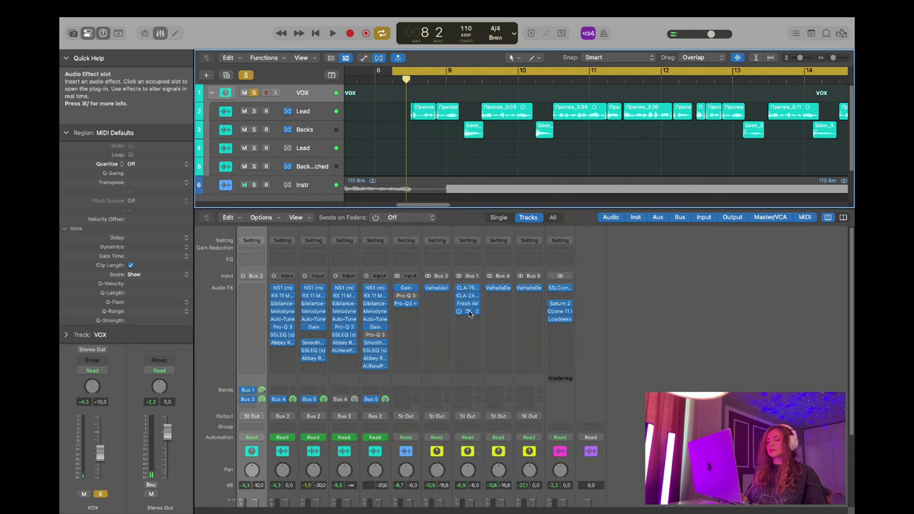
Open the DeEsser on the Comp channel, play the soloed VOX stack while watching its meters, and close the plug-in.
left_click(469, 312)
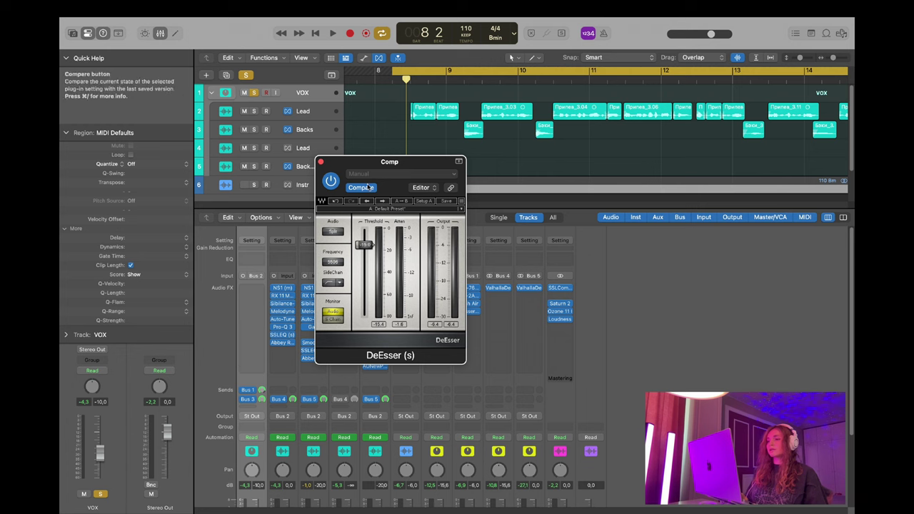
left_click_drag(386, 165, 381, 172)
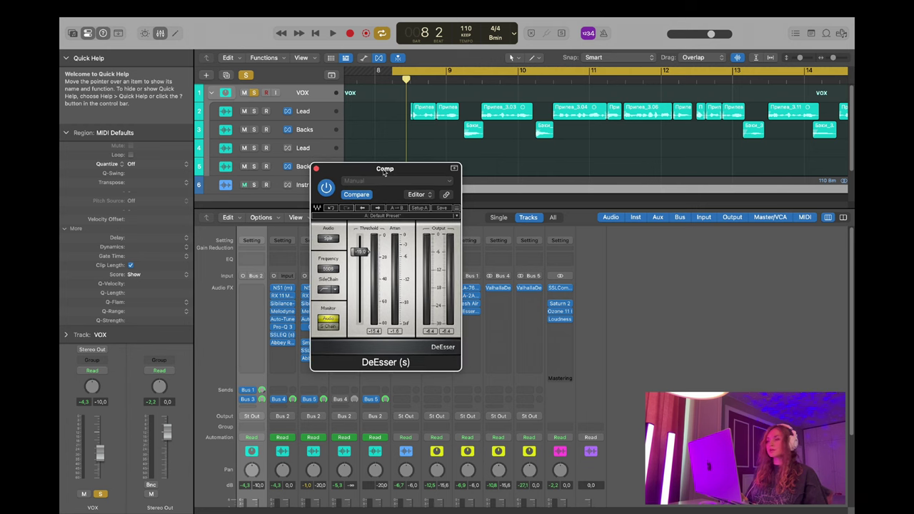
left_click_drag(384, 172, 390, 176)
key("space")
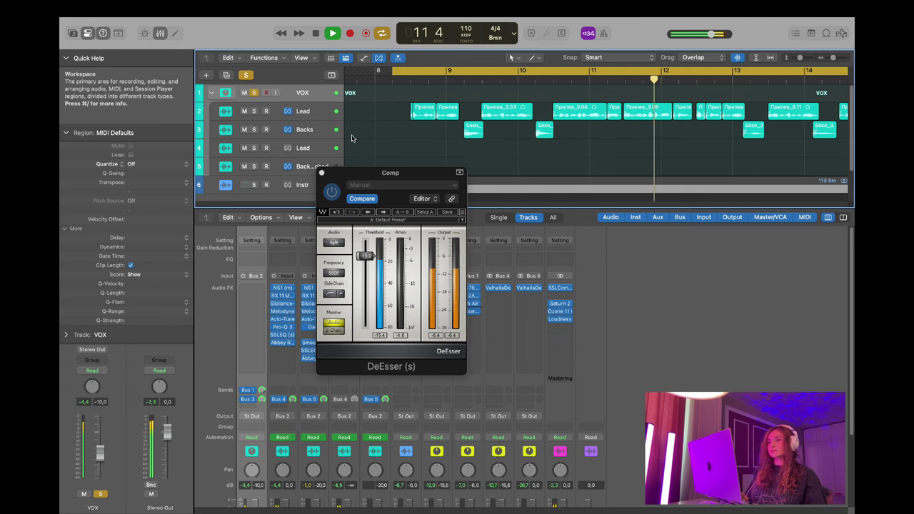
key("space")
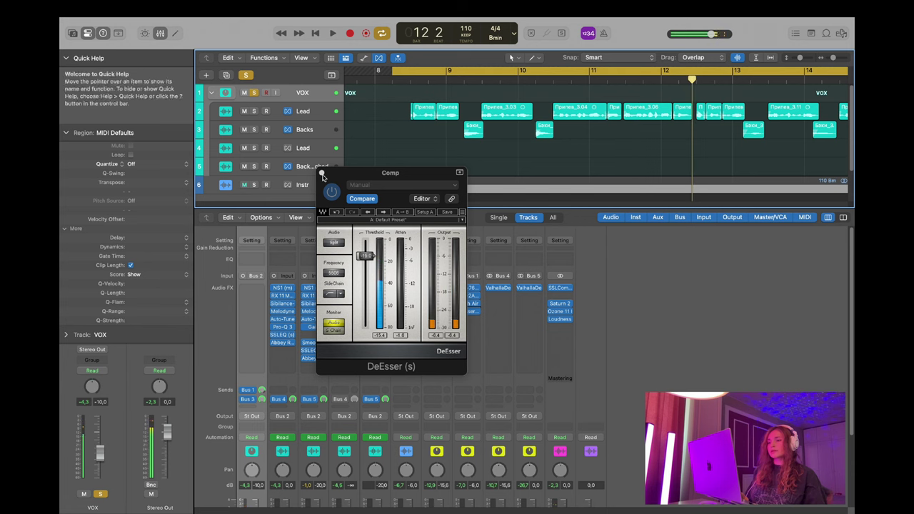
left_click(322, 174)
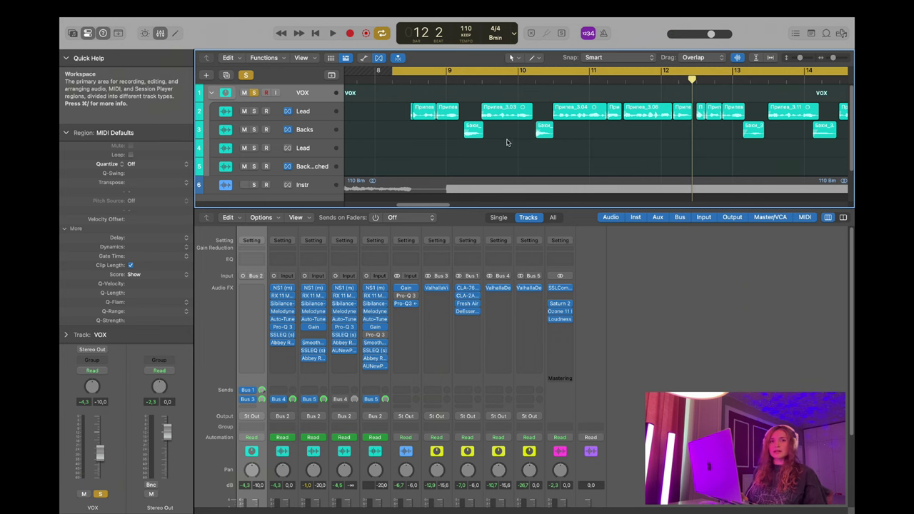
Inspect the VOX channel's Bus 3 send and open ValhallaVintageVerb on the Bus 3 Reverb channel.
scroll(254, 387, "down", 1)
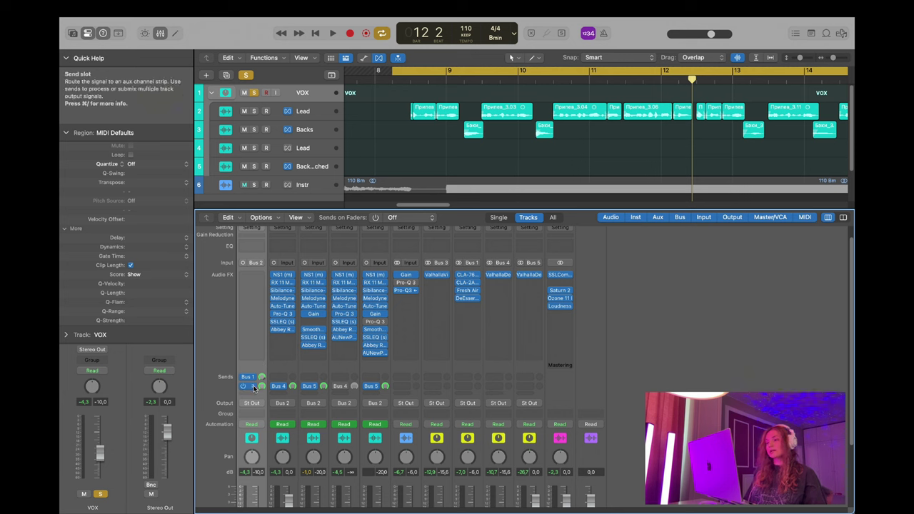
left_click(254, 388)
left_click(221, 394)
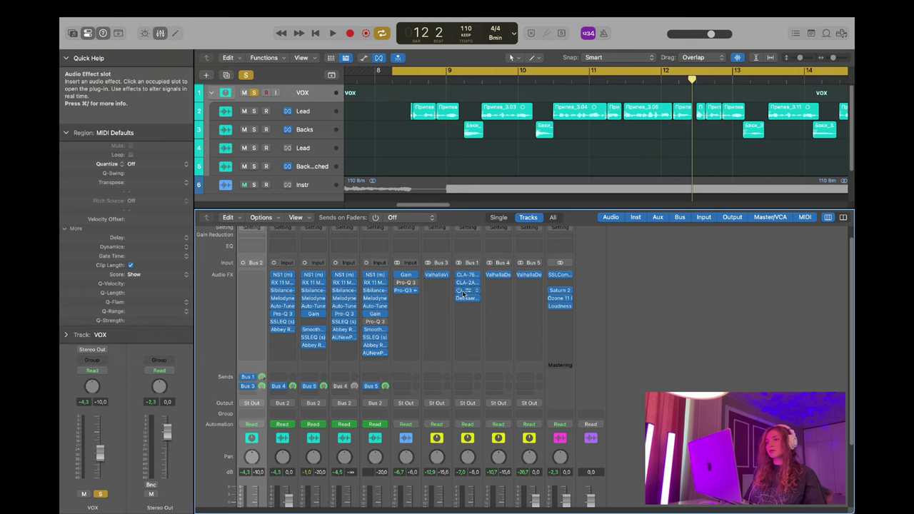
left_click(438, 278)
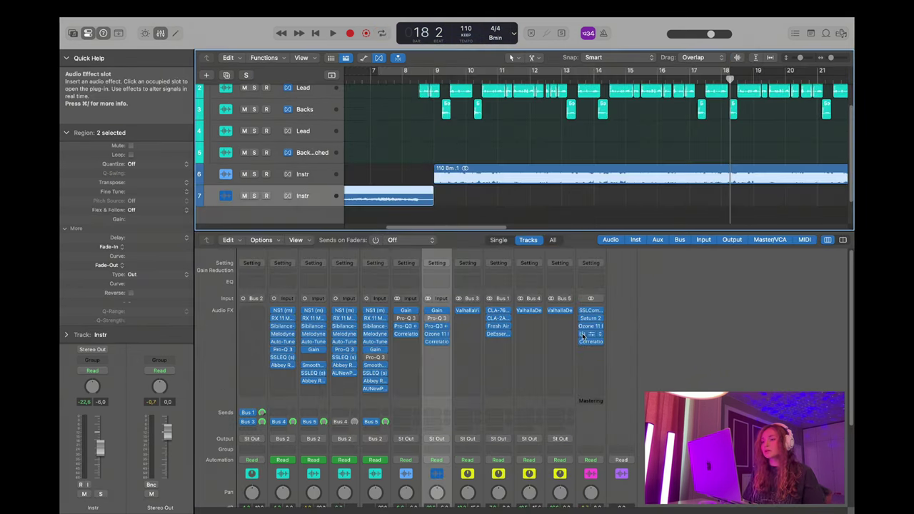
Look over the mixer's channel strips with the second Instr track selected, and close that track's Pro-Q 3 window.
scroll(467, 384, "down", 4)
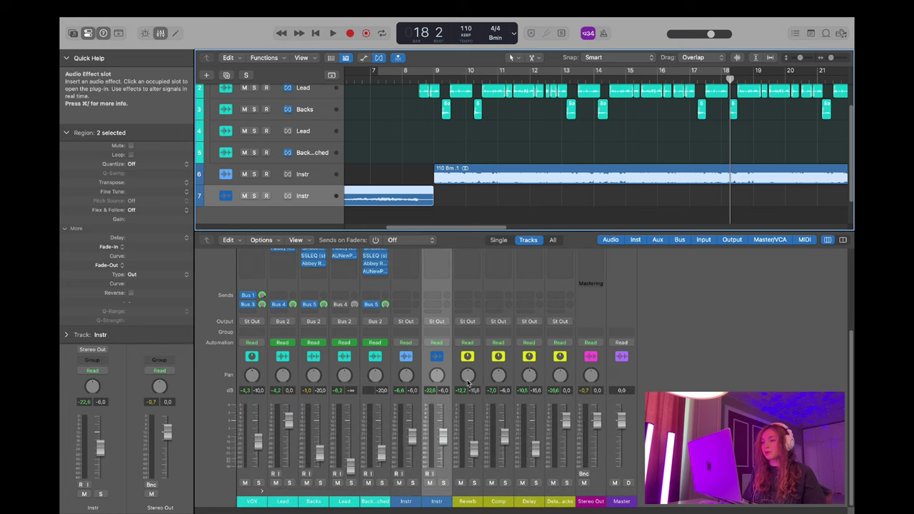
scroll(457, 468, "up", 4)
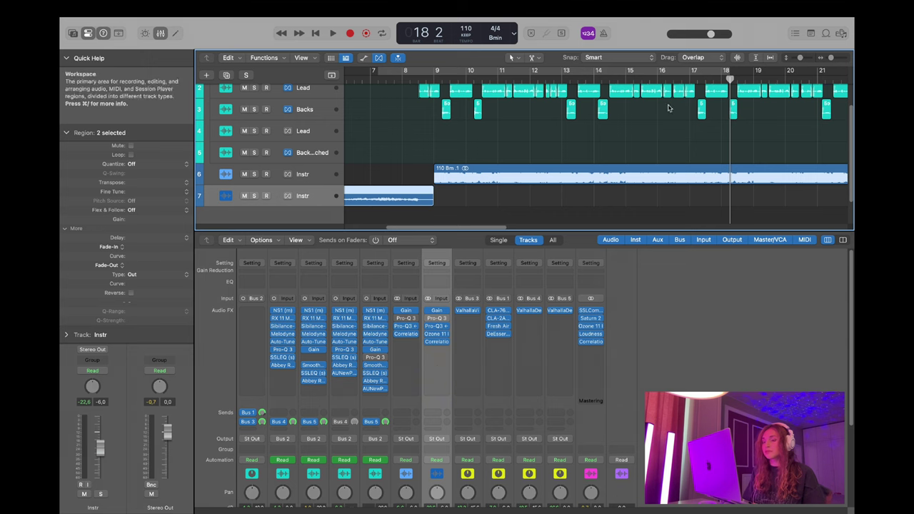
left_click_drag(796, 60, 803, 61)
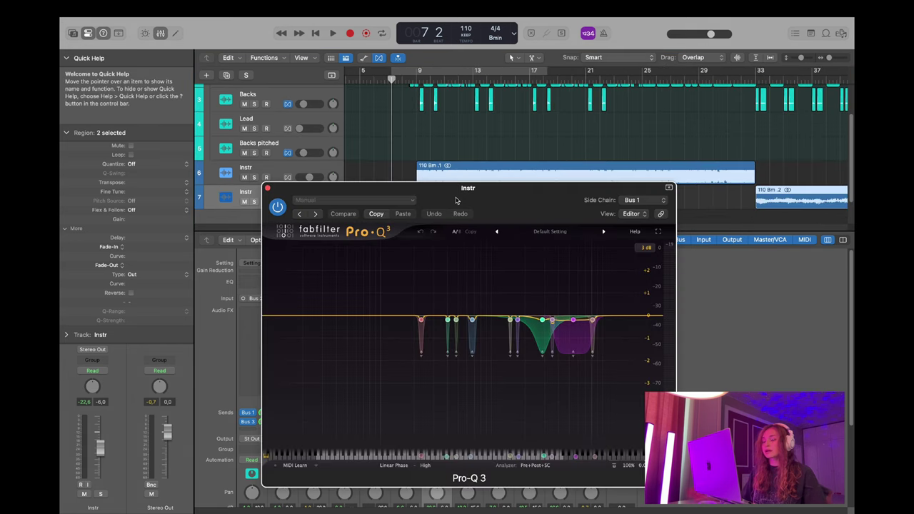
key("super+w")
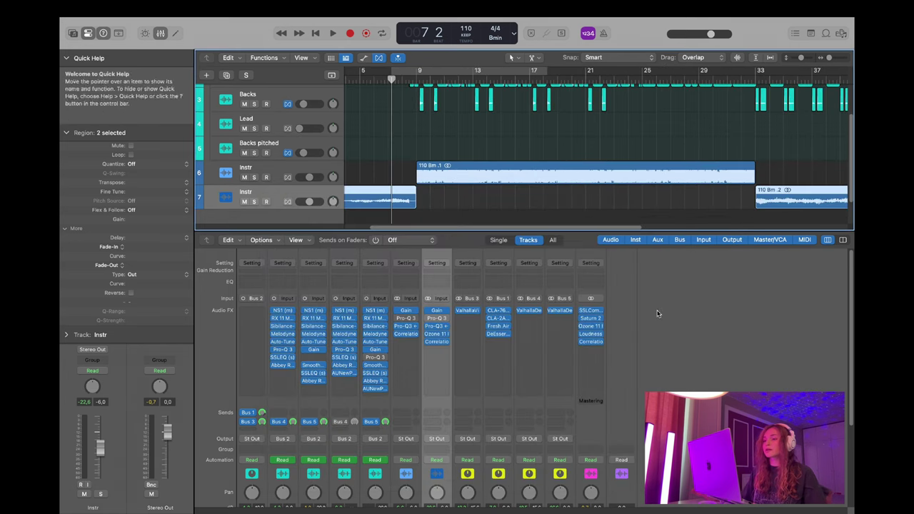
Open the Bus 1 side-chained Pro-Q 3 on the second Instr channel and watch its dynamic bands during playback from bar 7.
left_click(438, 326)
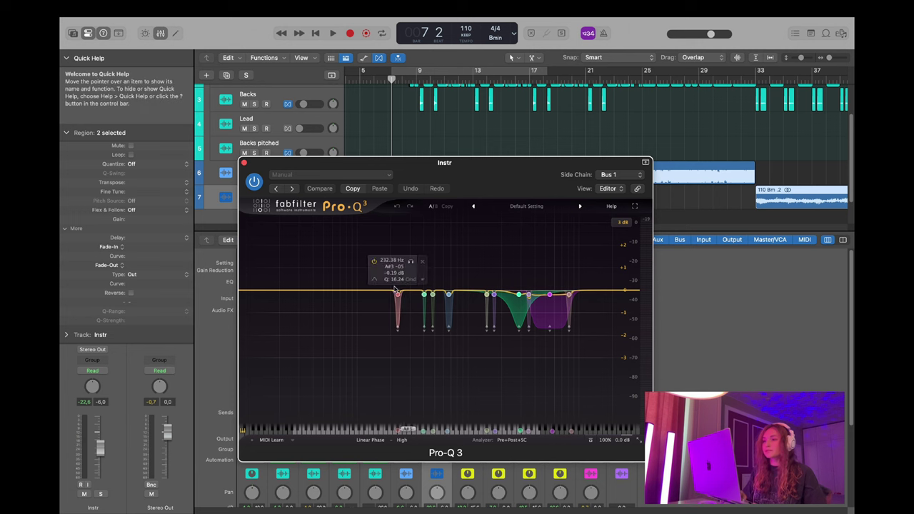
left_click_drag(424, 167, 413, 207)
key("space")
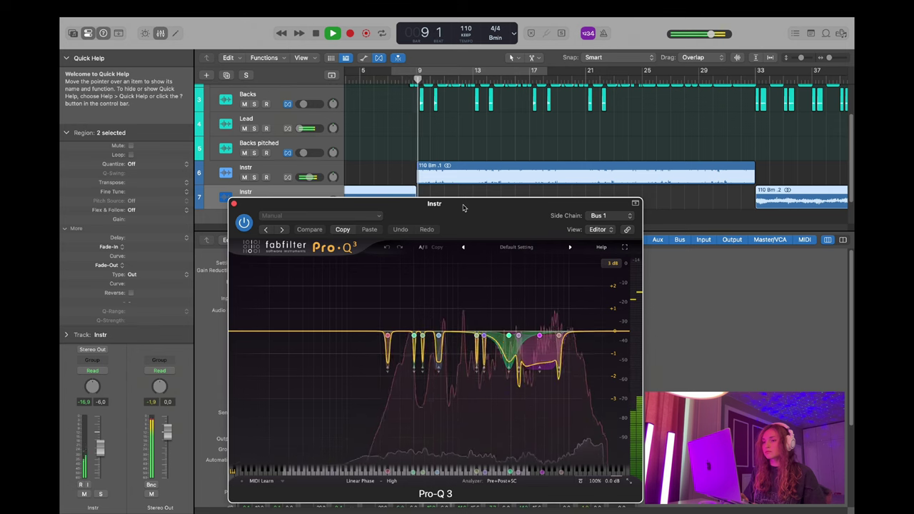
left_click_drag(464, 208, 460, 132)
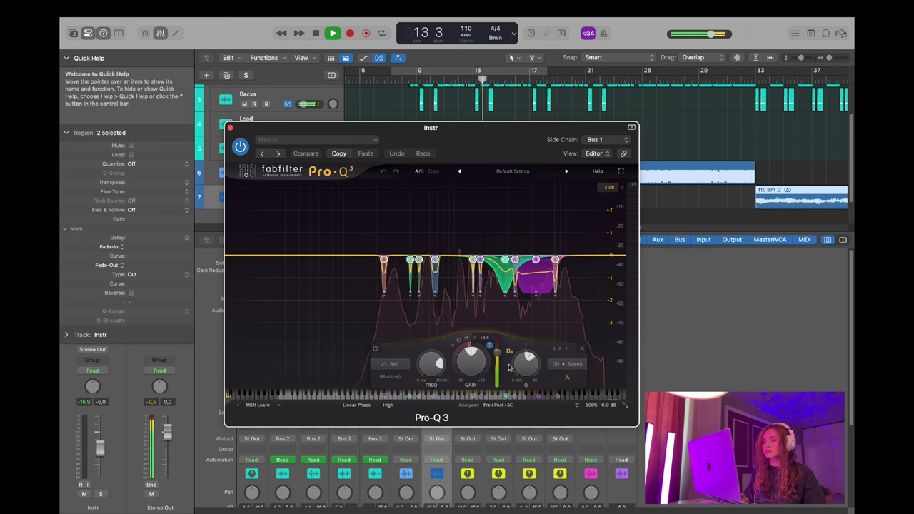
key("space")
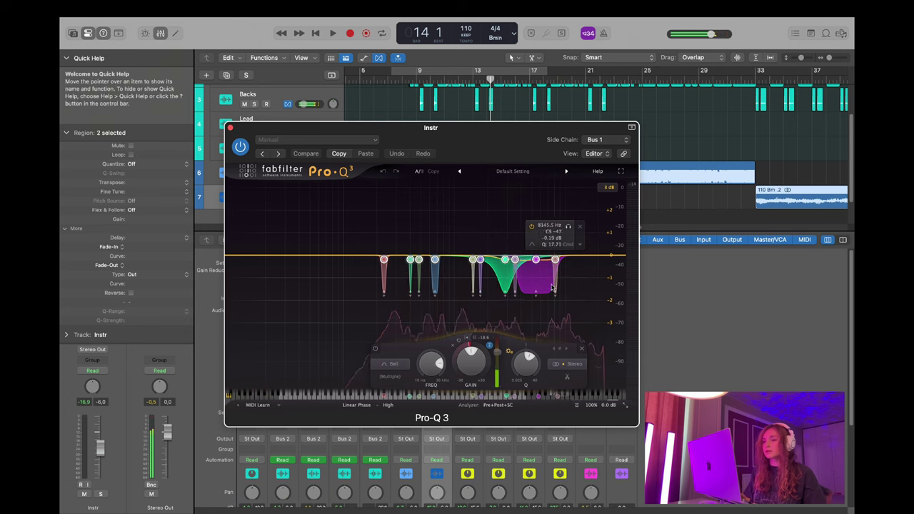
Select the dynamic EQ bands in the Instr channel's Pro-Q 3 and examine their dynamic range setting.
mouse_move(587, 287)
left_mouse_down()
mouse_move(479, 254)
mouse_move(346, 248)
mouse_move(386, 260)
mouse_move(564, 247)
mouse_move(336, 248)
mouse_move(361, 262)
mouse_move(599, 251)
mouse_move(362, 249)
left_mouse_up()
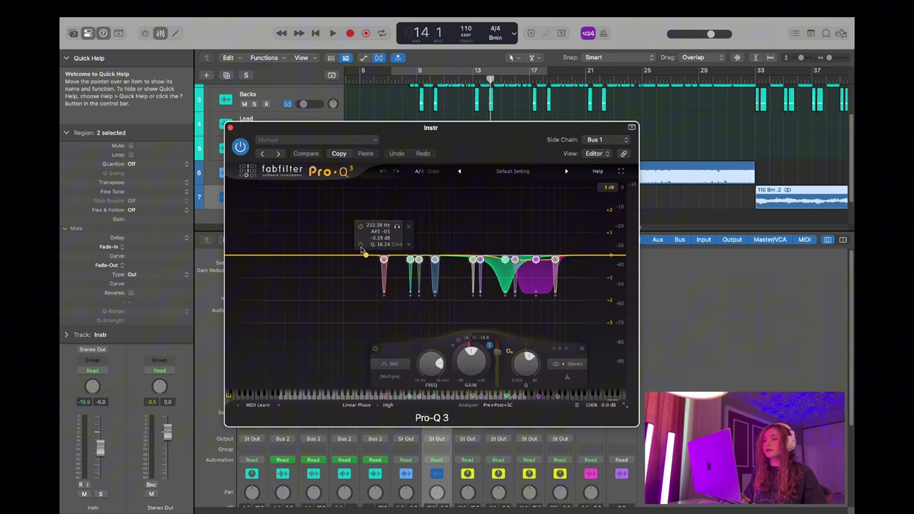
left_click_drag(354, 201, 564, 304)
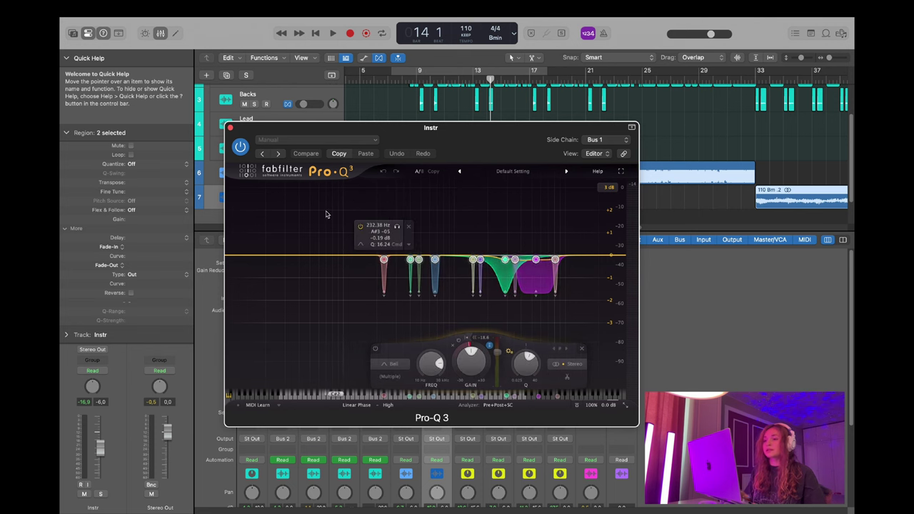
left_click_drag(338, 207, 580, 311)
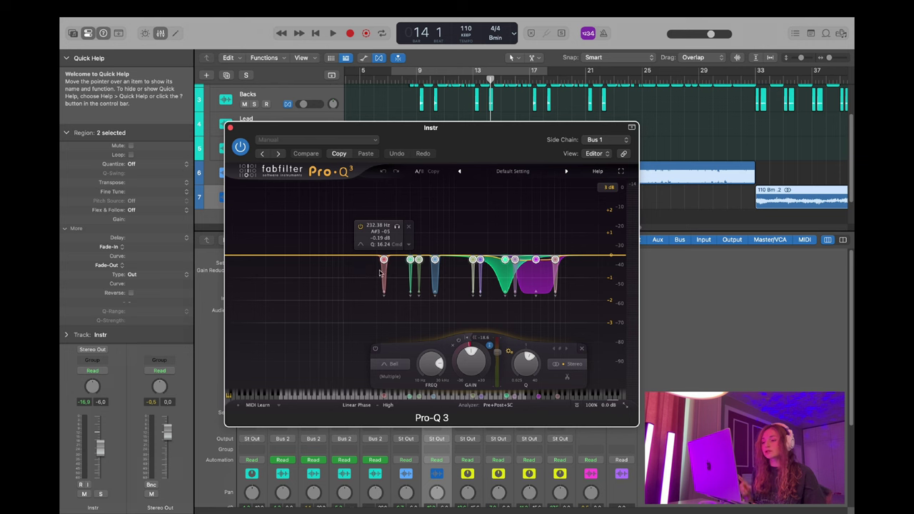
left_click_drag(370, 270, 453, 238)
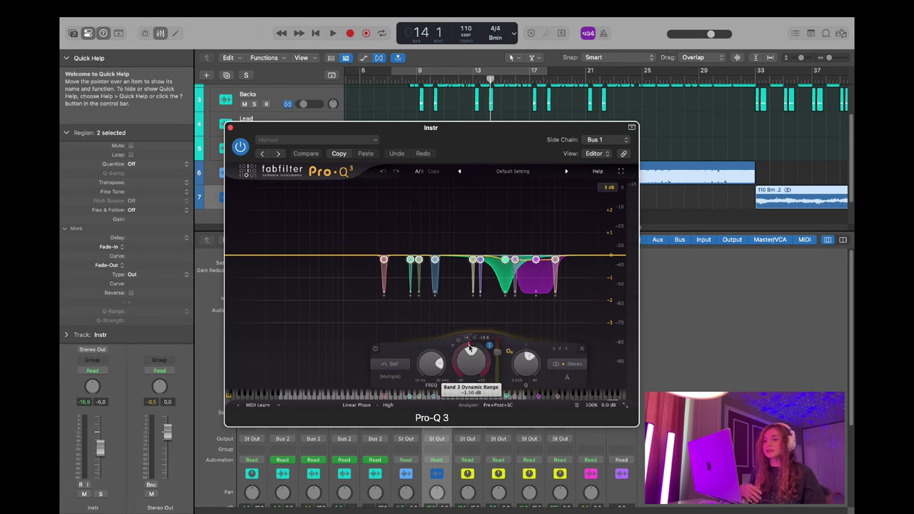
mouse_move(470, 348)
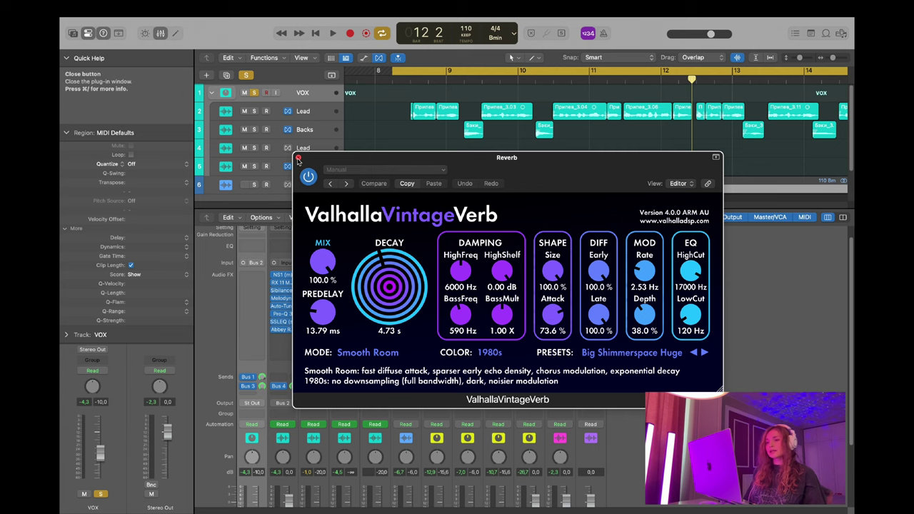
Close the reverb plug-in, and play the unsoloed mix while watching SSLComp's compression meter on the Stereo Out channel.
left_click(298, 158)
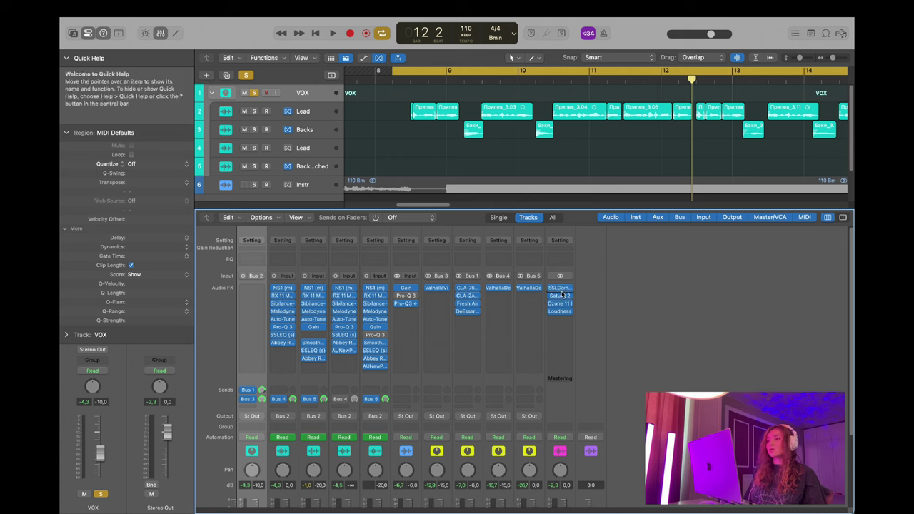
left_click(561, 289)
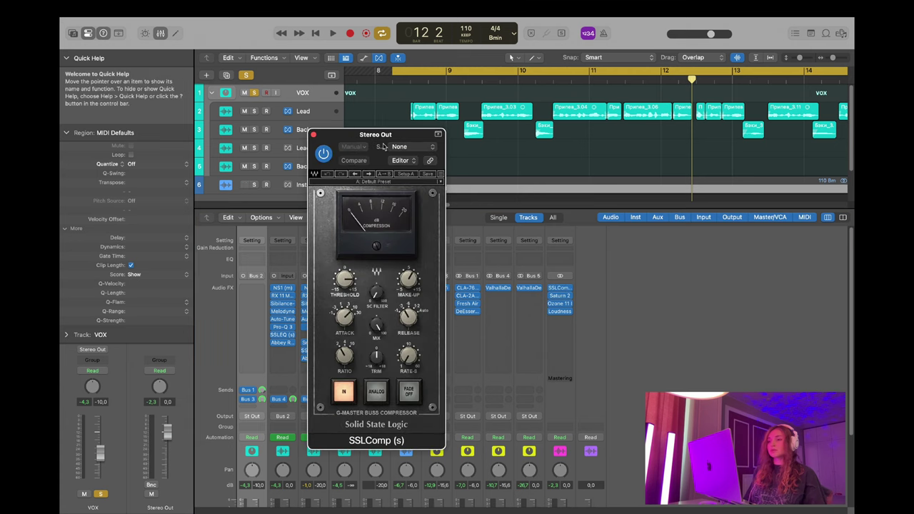
key("space")
left_click_drag(380, 138, 427, 159)
key("space")
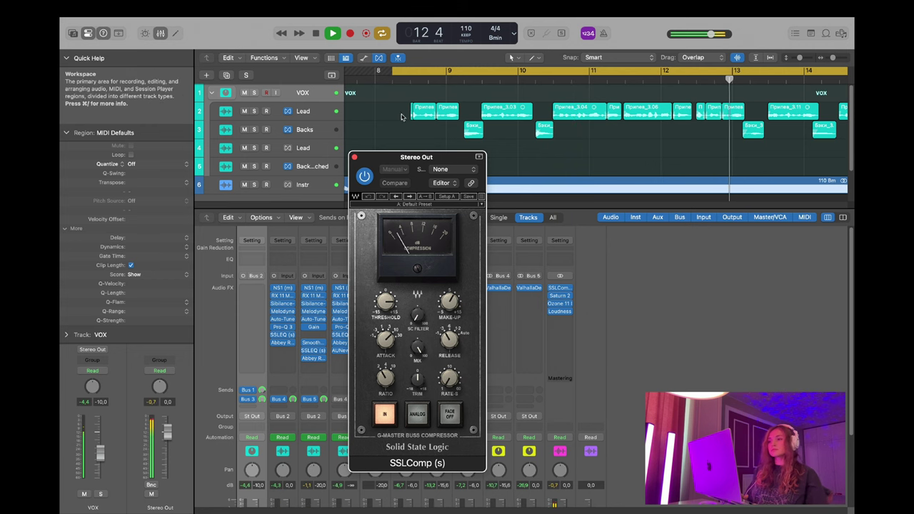
key("v")
key("space")
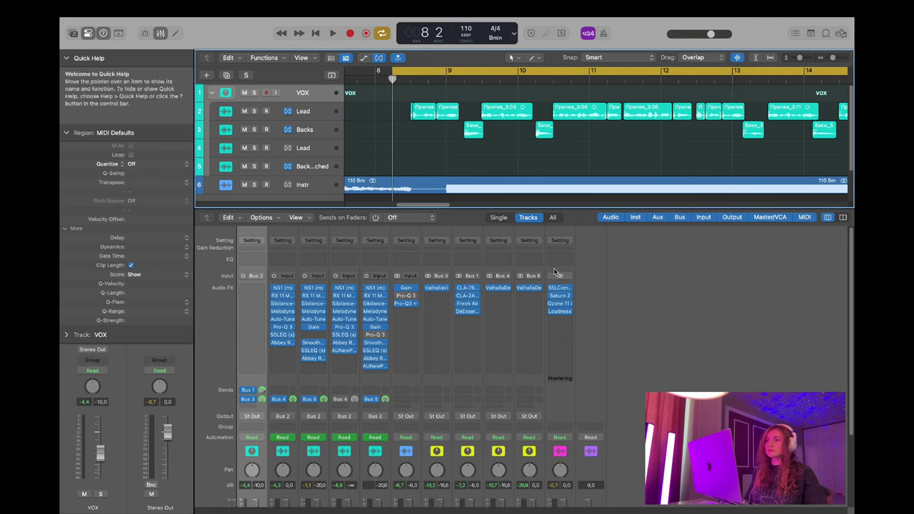
Review the multiband saturation settings in Saturn 2 on the Stereo Out channel and close the plug-in.
left_click(561, 297)
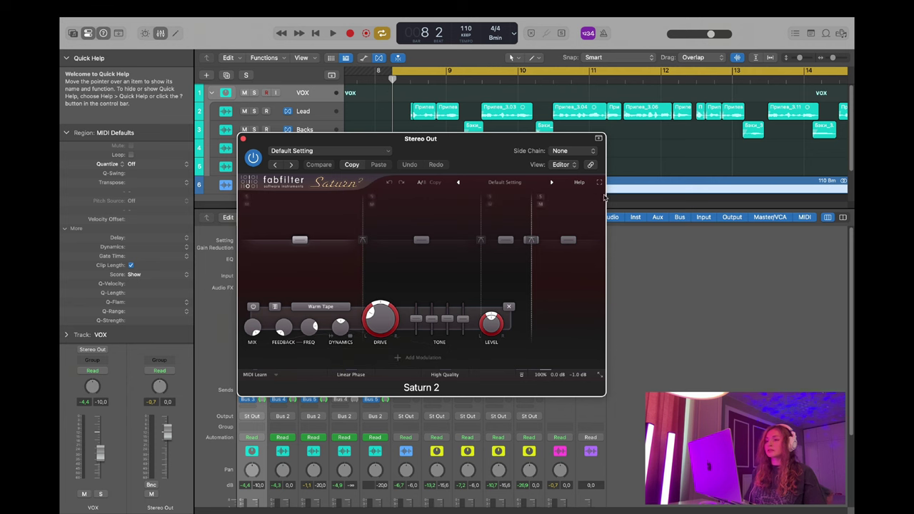
left_click(243, 139)
Open Ozone 11 Imager on the Stereo Out channel and lower the first band's width while the mix plays.
left_click(560, 306)
left_click_drag(536, 187, 478, 164)
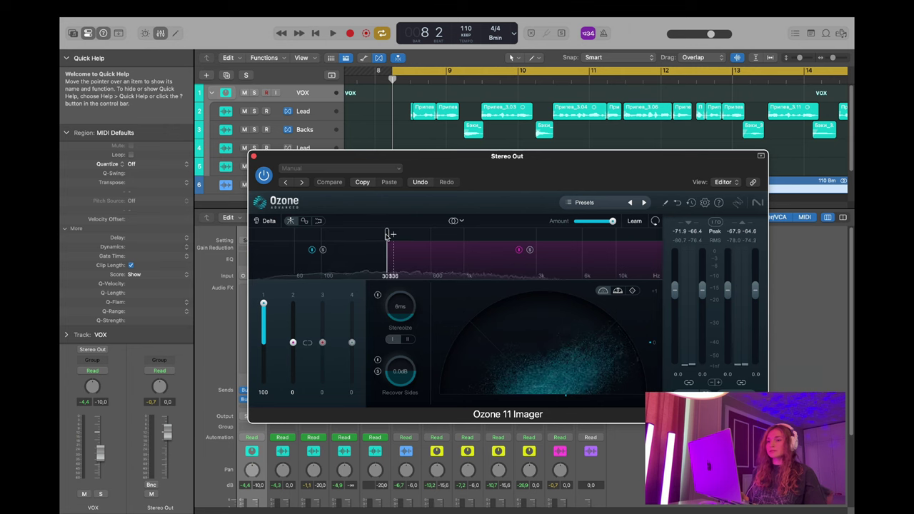
key("space")
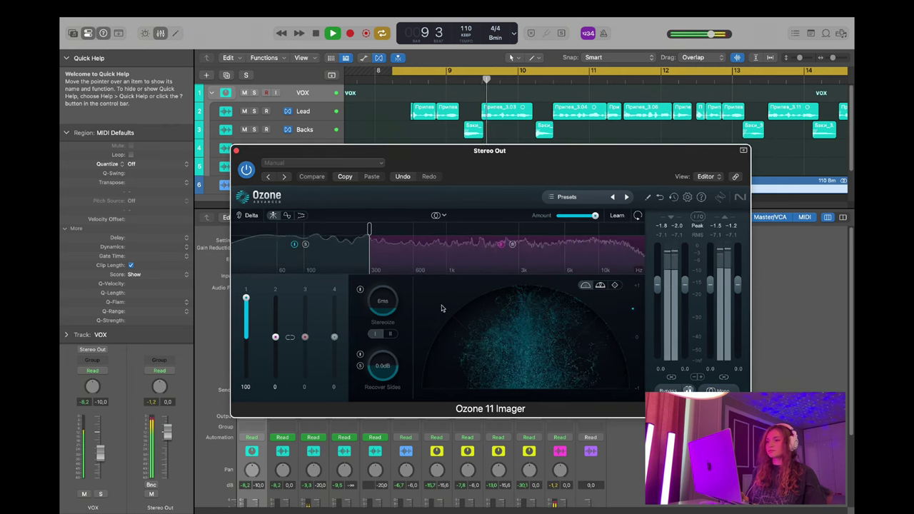
left_click_drag(245, 298, 246, 325)
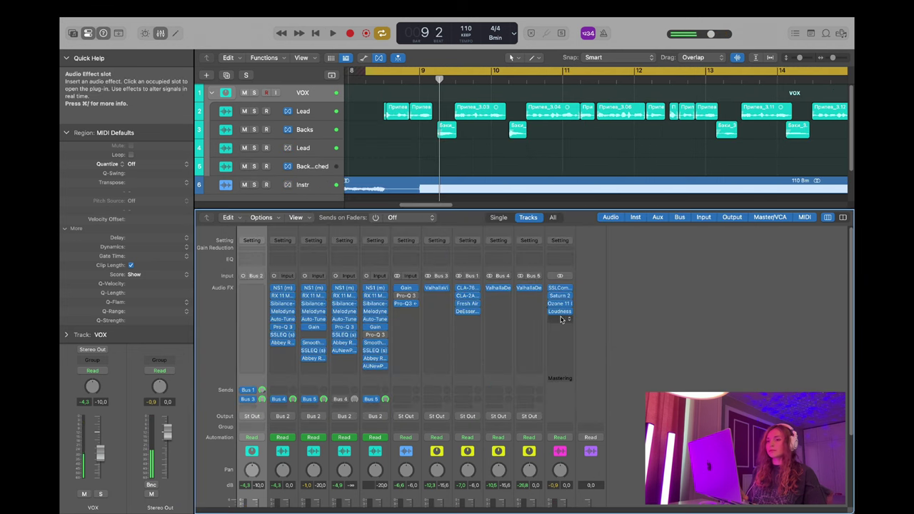
Insert a Correlation Meter in the free effect slot below the Loudness Meter on the Stereo Out channel.
left_click(560, 316)
mouse_move(592, 505)
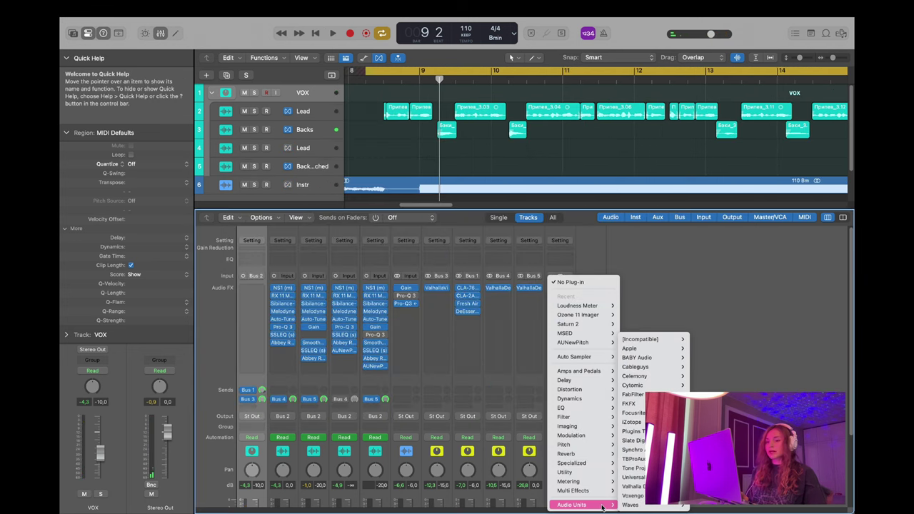
mouse_move(629, 504)
mouse_move(578, 481)
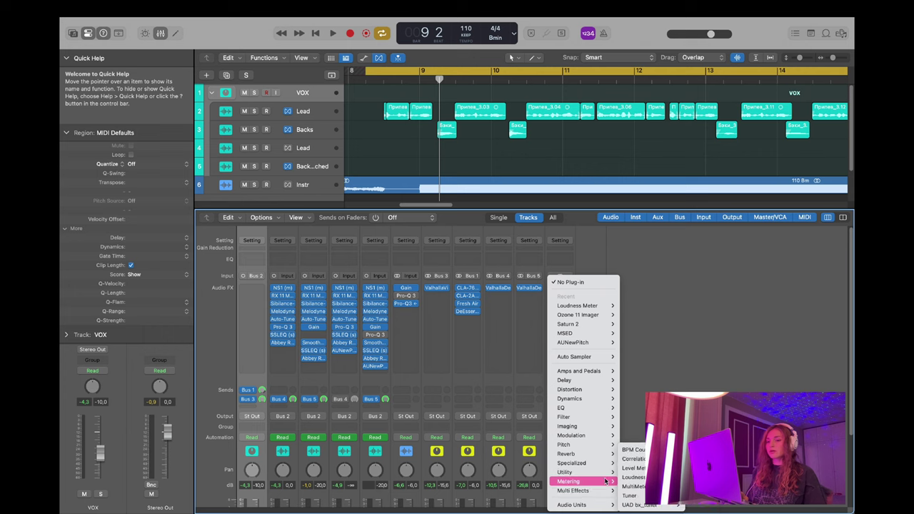
left_click(633, 458)
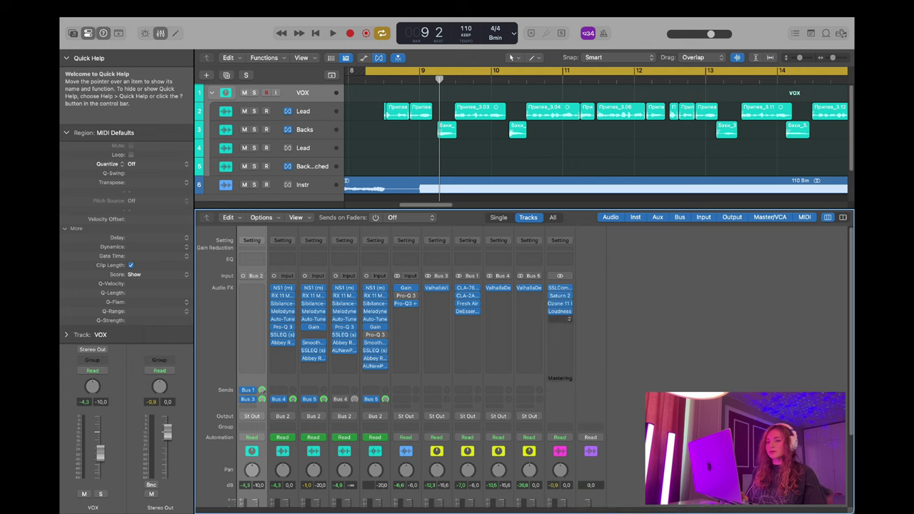
Play the song from the intro into the vocal section while watching the Correlation Meter, and stop playback.
left_click_drag(424, 134, 363, 190)
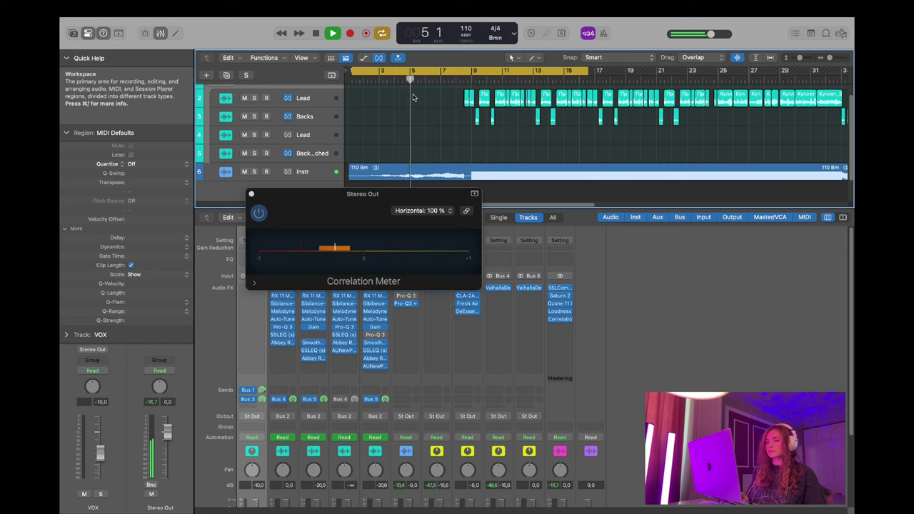
left_click_drag(375, 216, 403, 243)
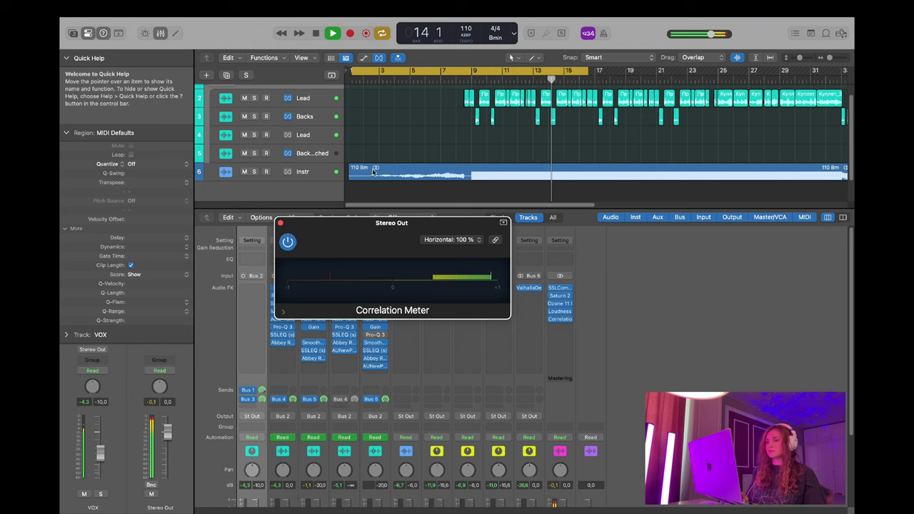
key("space")
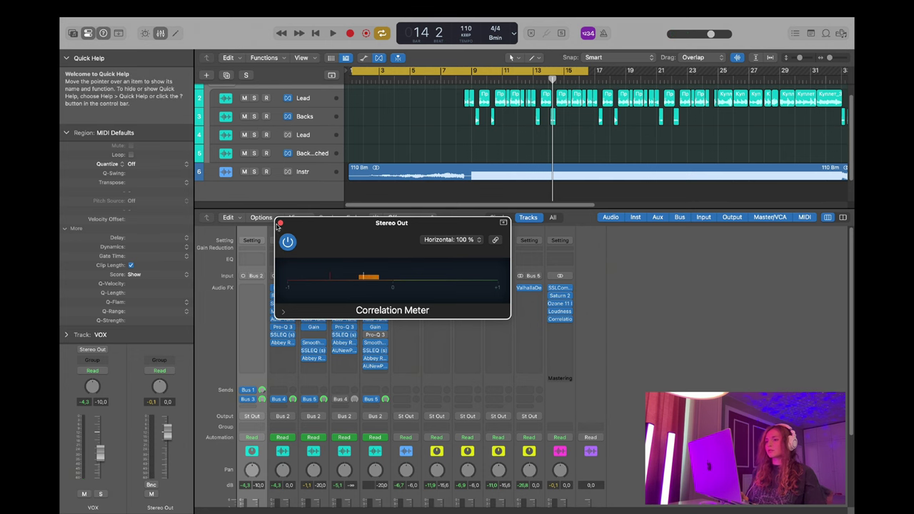
Close the Correlation Meter, solo the Instr track, turn off cycling and return the playhead to the song's start.
left_click(280, 223)
scroll(283, 107, "up", 1)
scroll(306, 155, "down", 1)
left_click(253, 145)
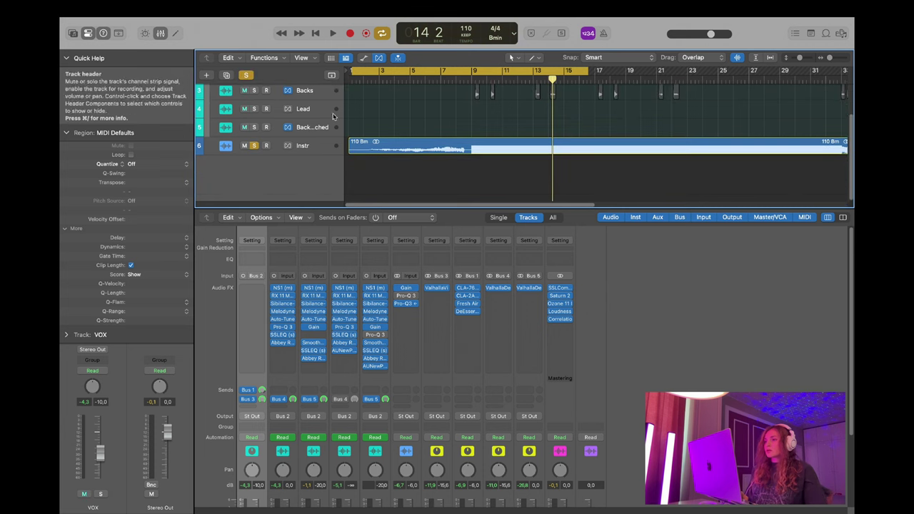
key("c")
key("Return")
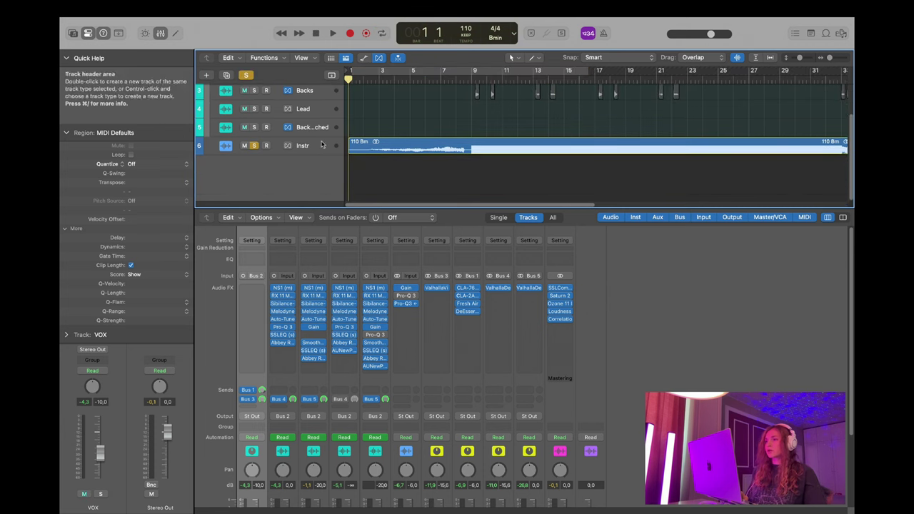
key("super+Left")
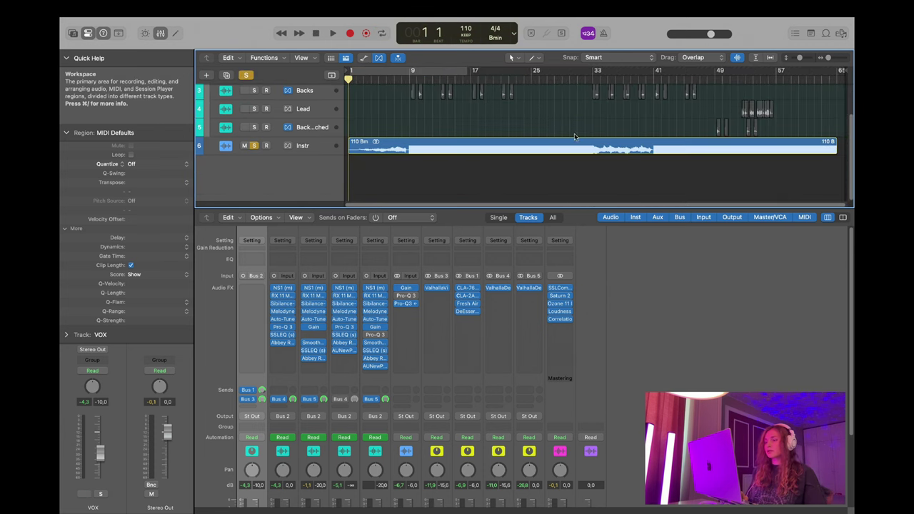
Insert a Correlation Meter in the first free effect slot of the Instr channel.
left_click(406, 348)
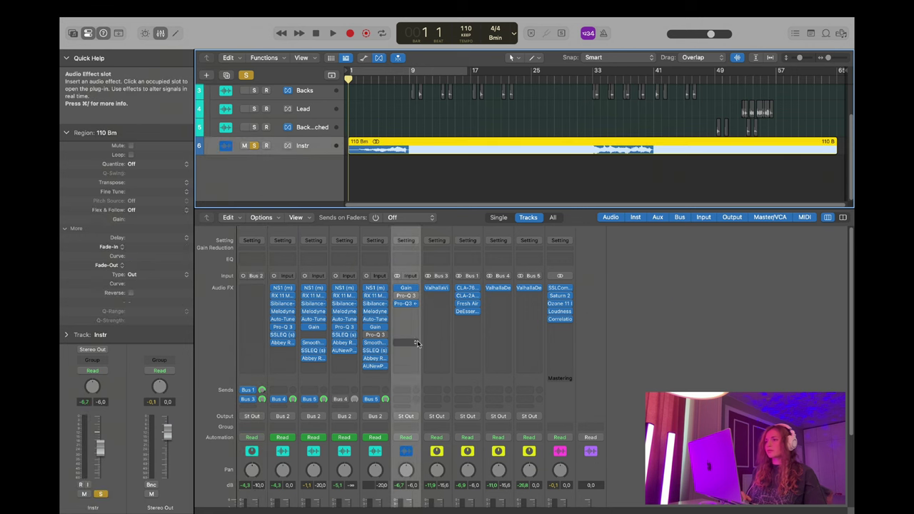
left_click(412, 312)
mouse_move(421, 504)
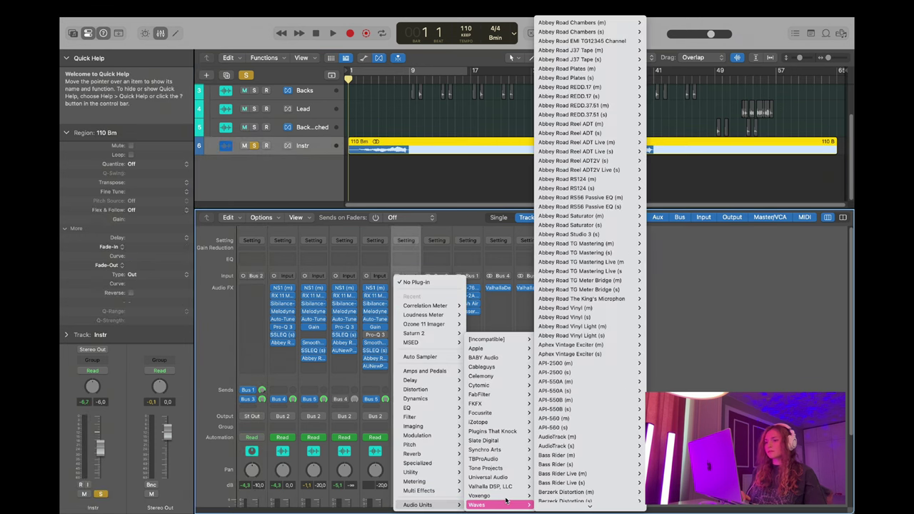
mouse_move(494, 496)
mouse_move(439, 482)
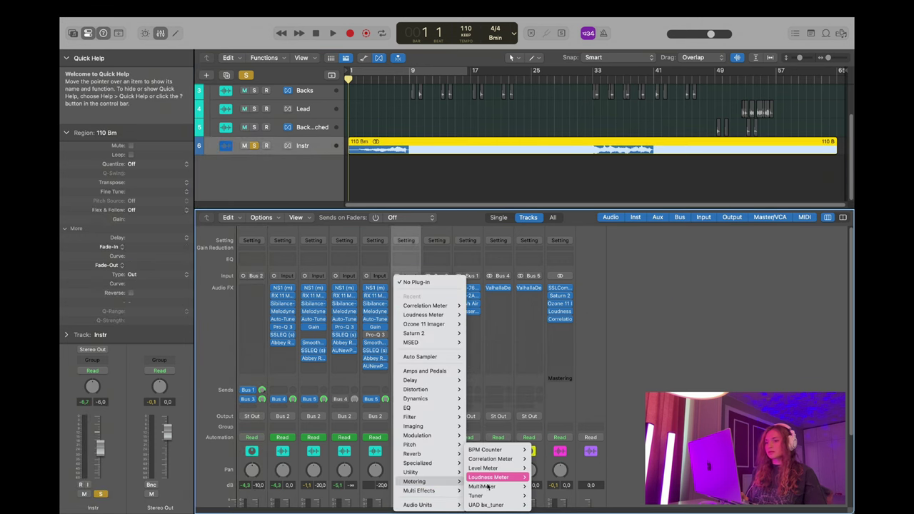
left_click(543, 459)
Check the soloed instrumental's phase correlation in the intro, verse, middle break and ending, then close the meter and return to the start.
key("space")
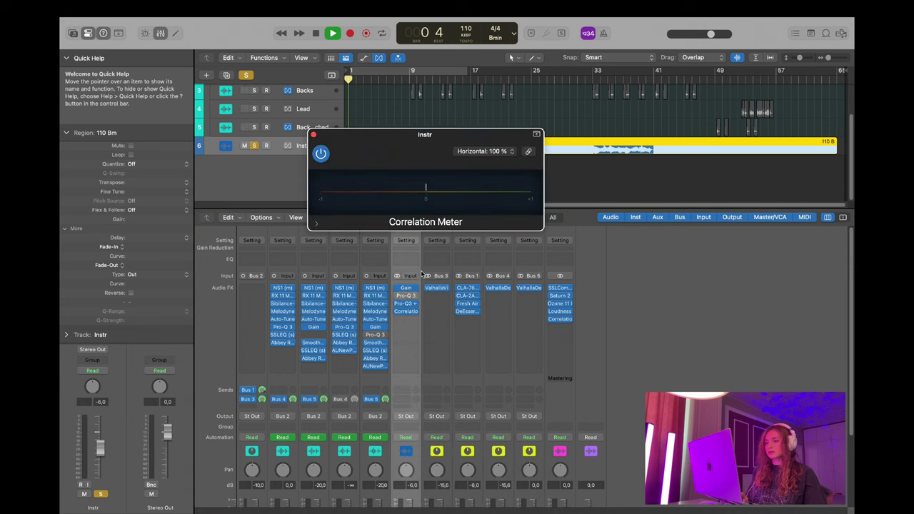
left_click_drag(430, 130, 408, 210)
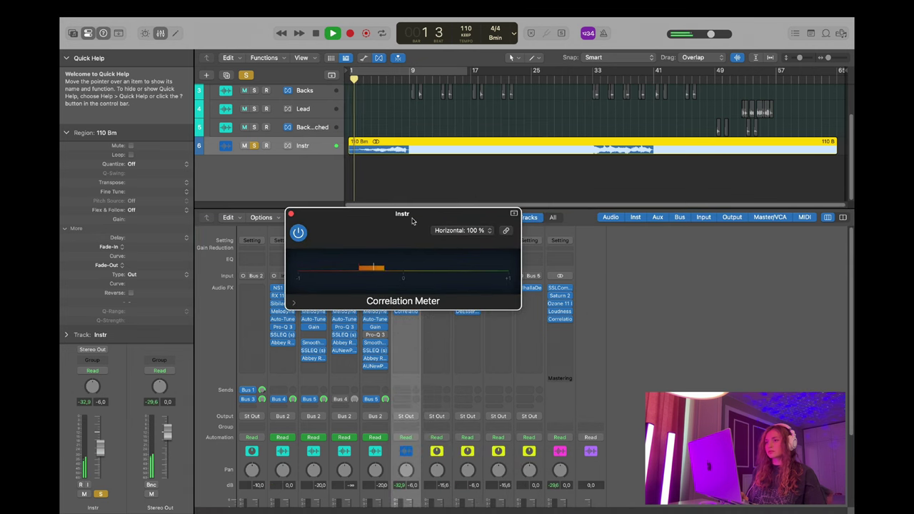
left_click(418, 86)
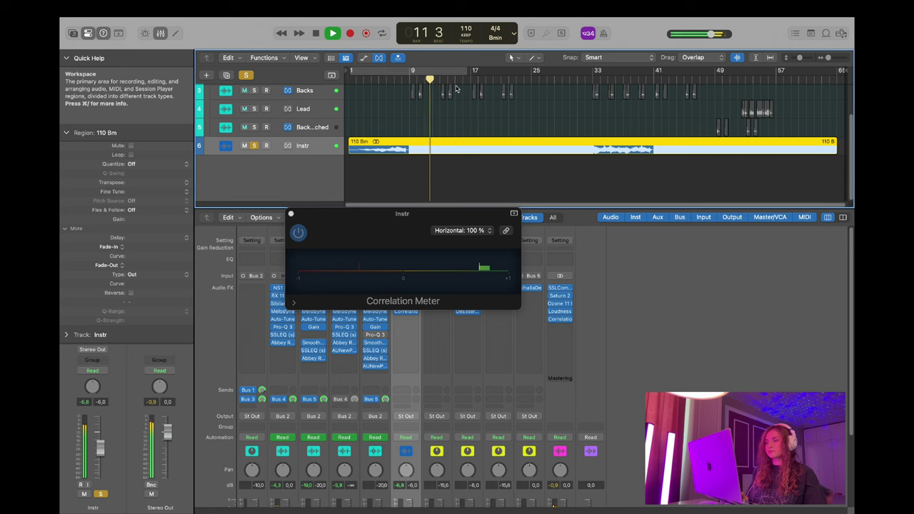
left_click(592, 79)
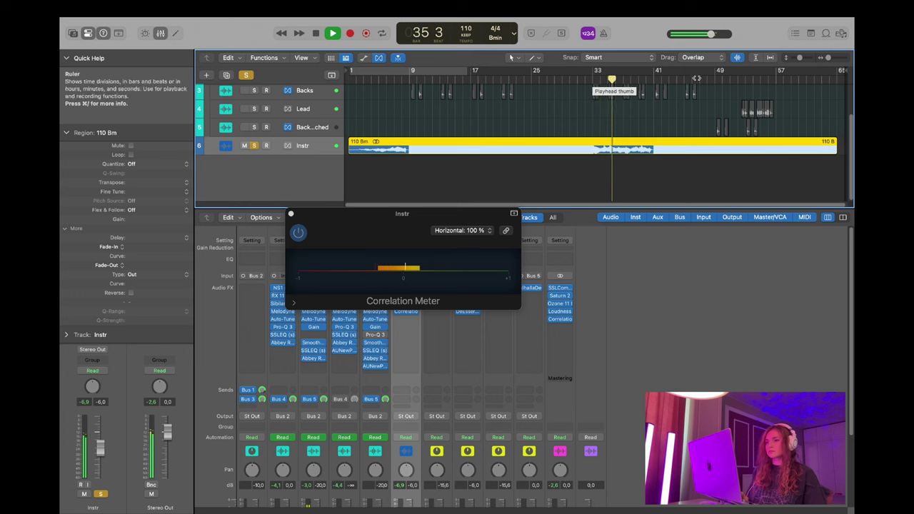
left_click(799, 79)
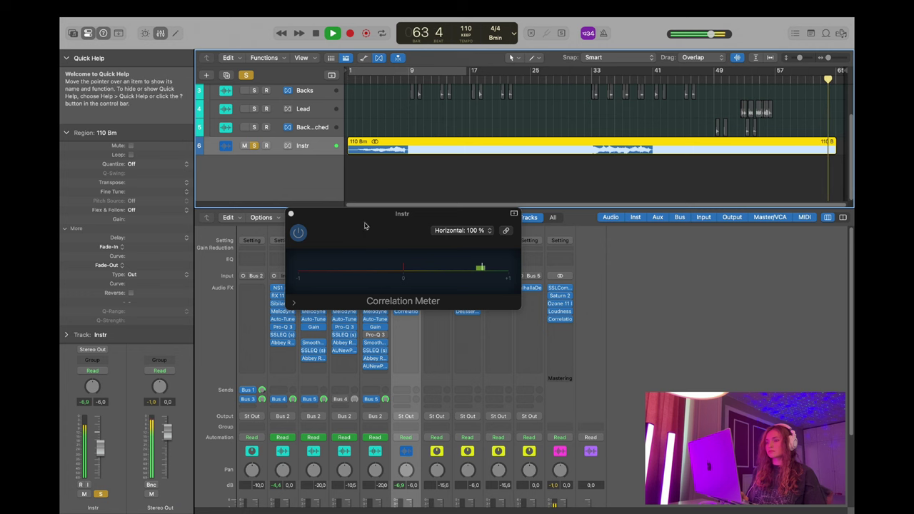
key("space")
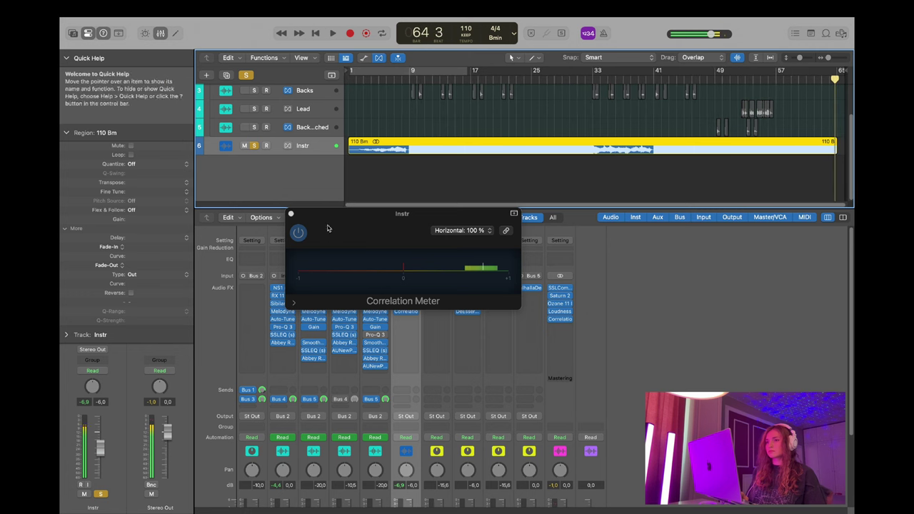
left_click(291, 214)
key("Return")
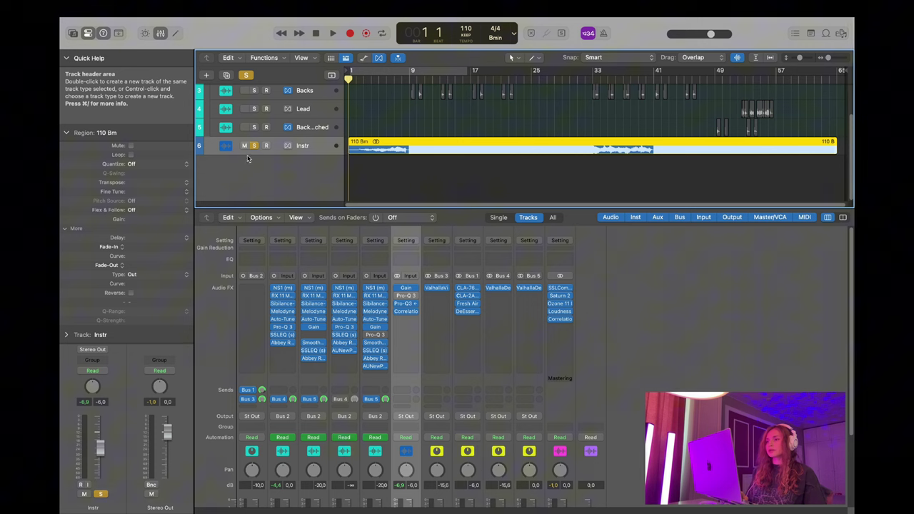
Play the instrumental from bar 38 past bar 41 with the Instr channel's Correlation Meter open.
left_click(416, 79)
left_click(498, 88)
left_click(516, 79)
left_click(594, 79)
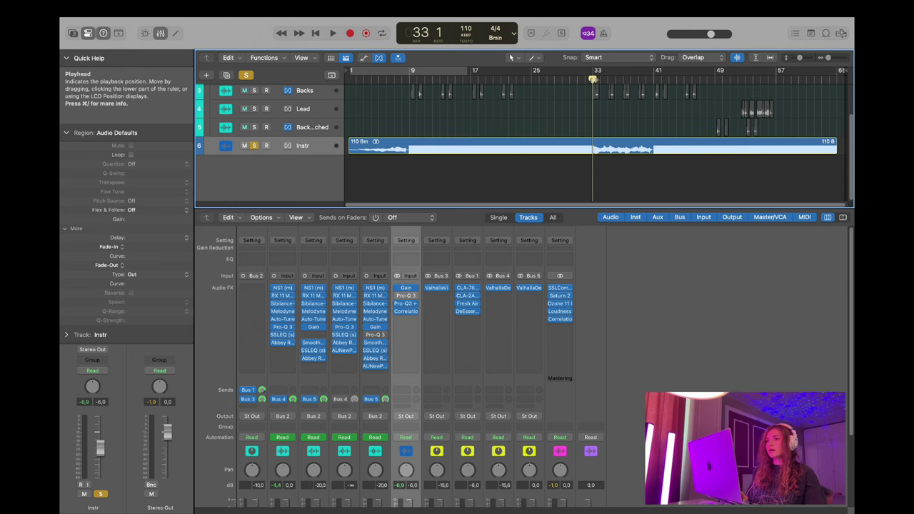
left_click(629, 79)
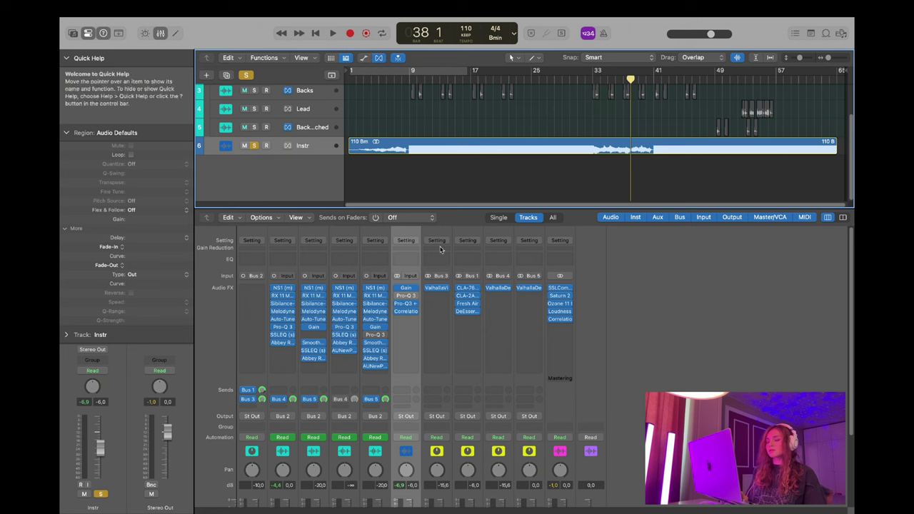
left_click(405, 311)
key("space")
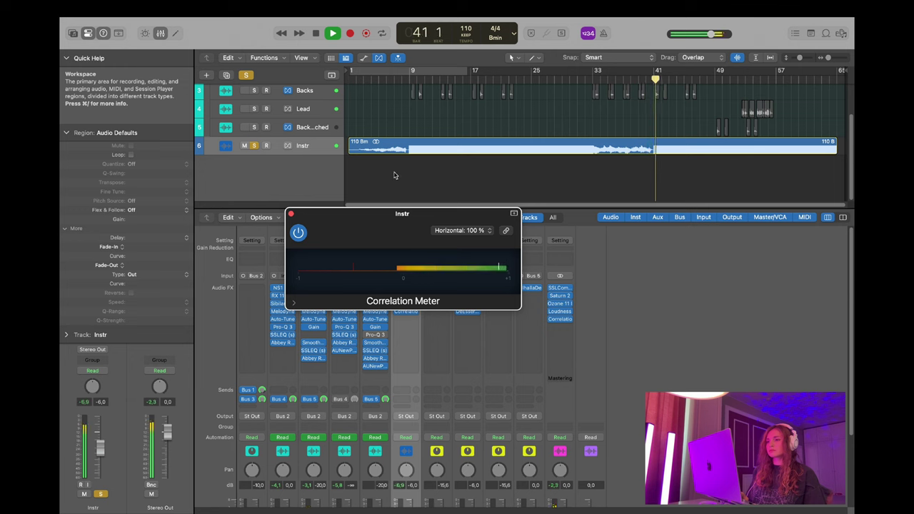
key("alt+super+n")
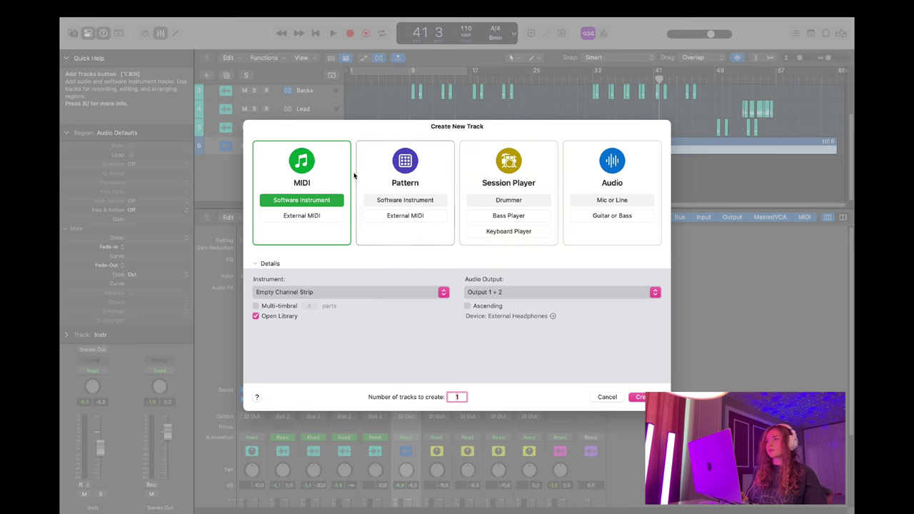
left_click(611, 187)
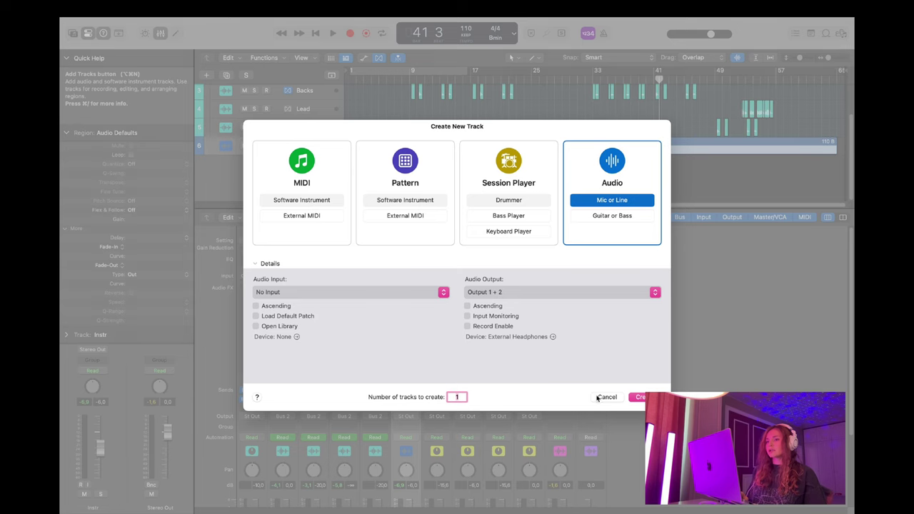
left_click(606, 396)
Create a new track with duplicate settings of the Instr track.
right_click(277, 143)
left_click(470, 224)
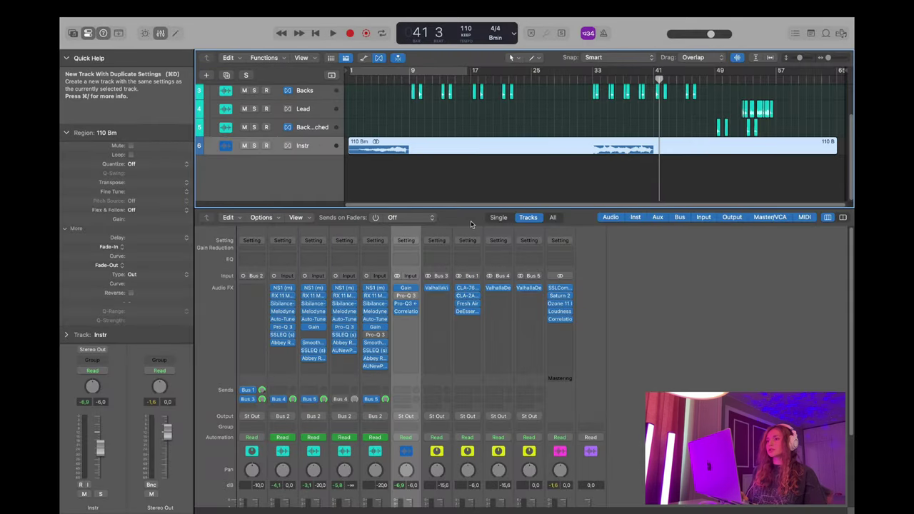
left_click(420, 202)
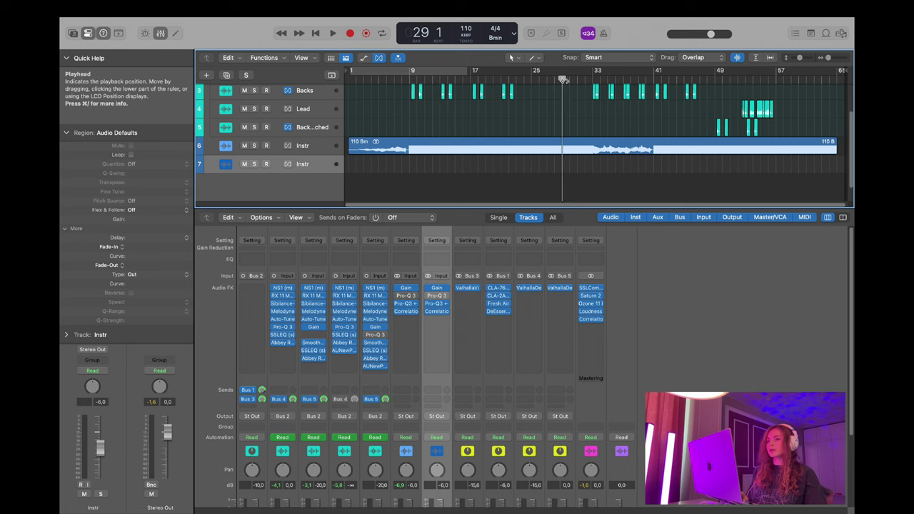
Split the instrumental region at bar 9 with the Scissors tool and move the intro part onto the duplicated Instr track.
left_click_drag(424, 81, 593, 80)
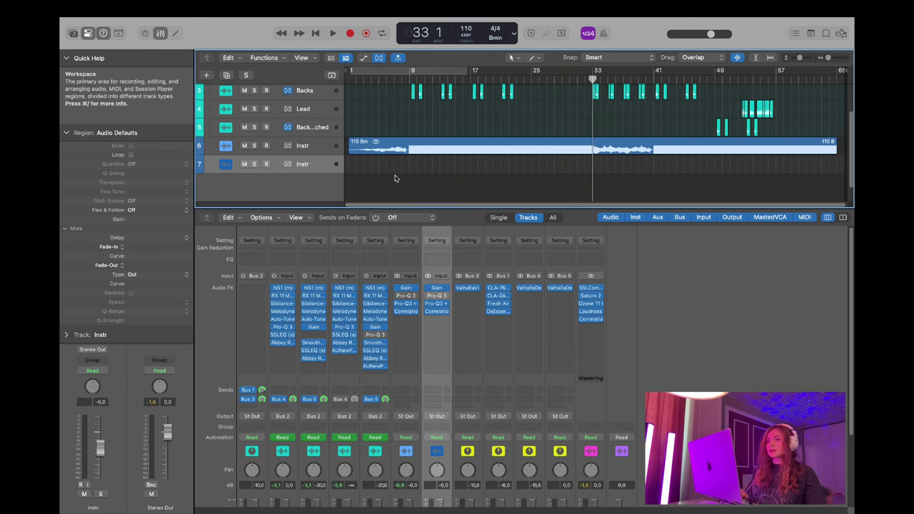
scroll(395, 179, "up", 10)
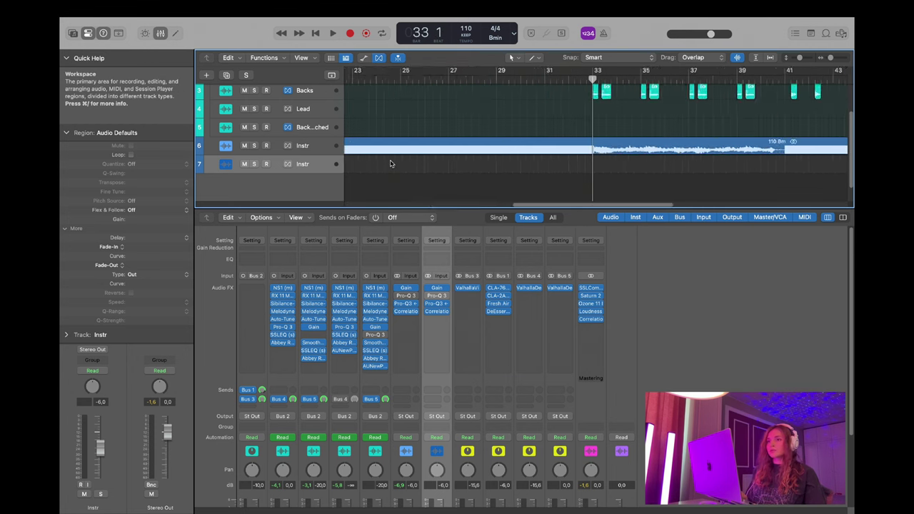
left_click(540, 56)
left_click(575, 112)
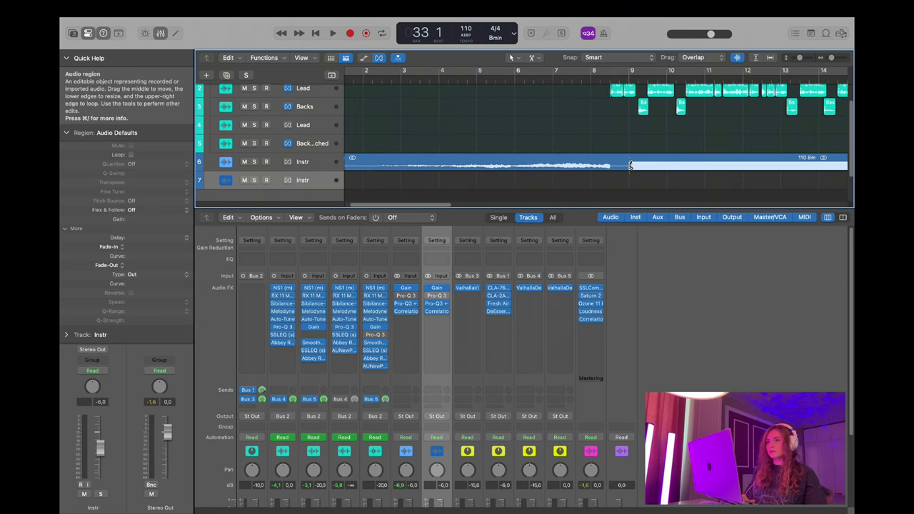
left_click(629, 165, "super")
left_click_drag(428, 165, 428, 183)
Cut out the instrumental section between bars 33 and 41, move it to the duplicated track and select both moved regions.
scroll(709, 161, "down", 10)
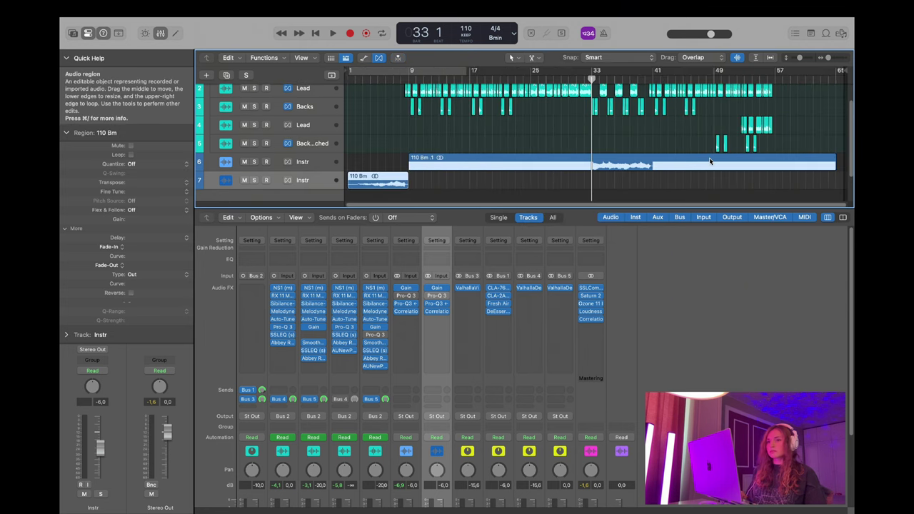
scroll(458, 98, "up", 10)
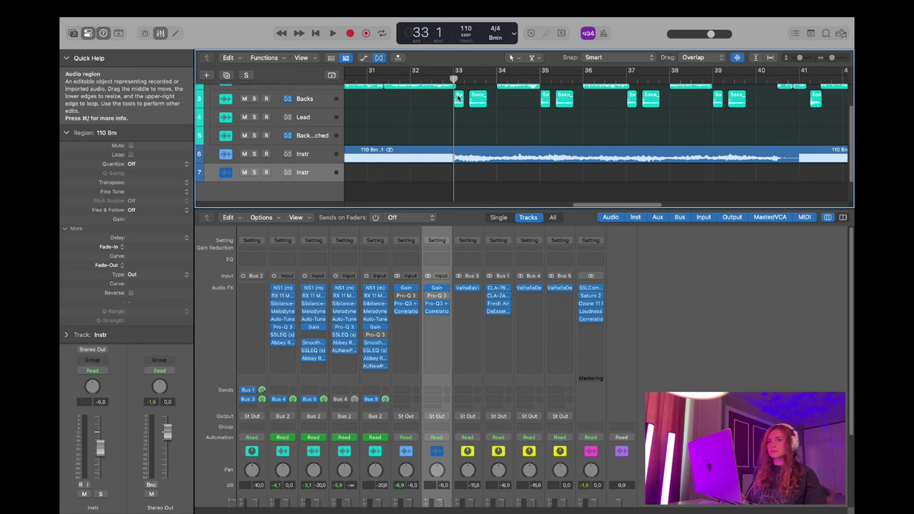
left_click(798, 156)
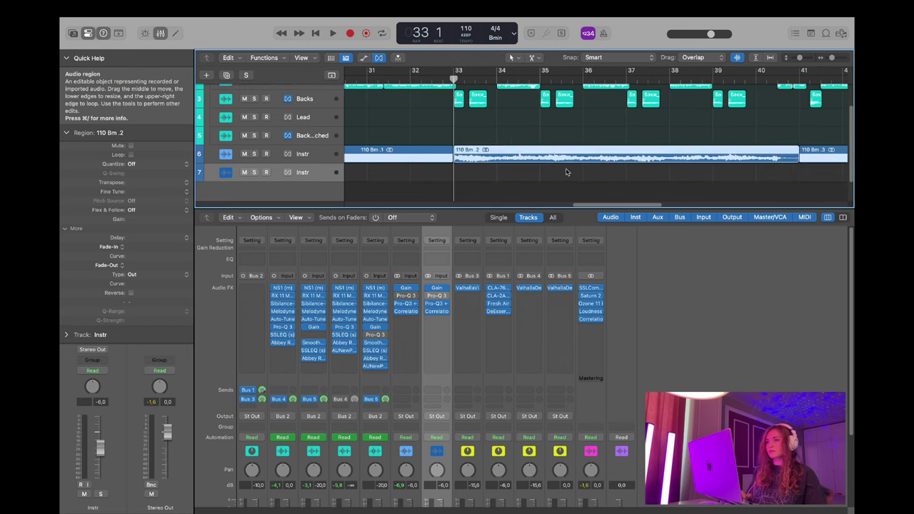
left_click_drag(566, 156, 566, 172)
scroll(566, 172, "down", 10)
left_click(378, 172, "shift")
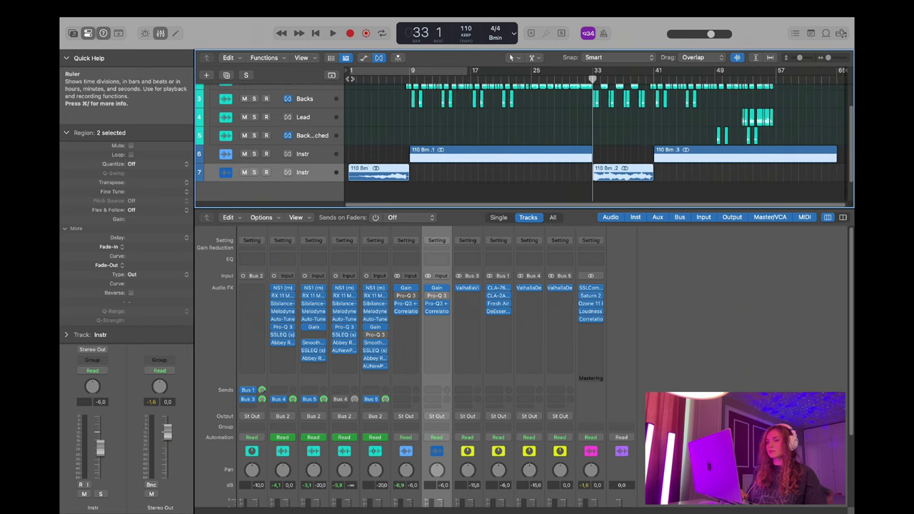
Insert Ozone 11 Imager on the duplicated Instr channel and set the first band's width to -44 while looping bars 1 to 9.
key("Return")
left_click(464, 74)
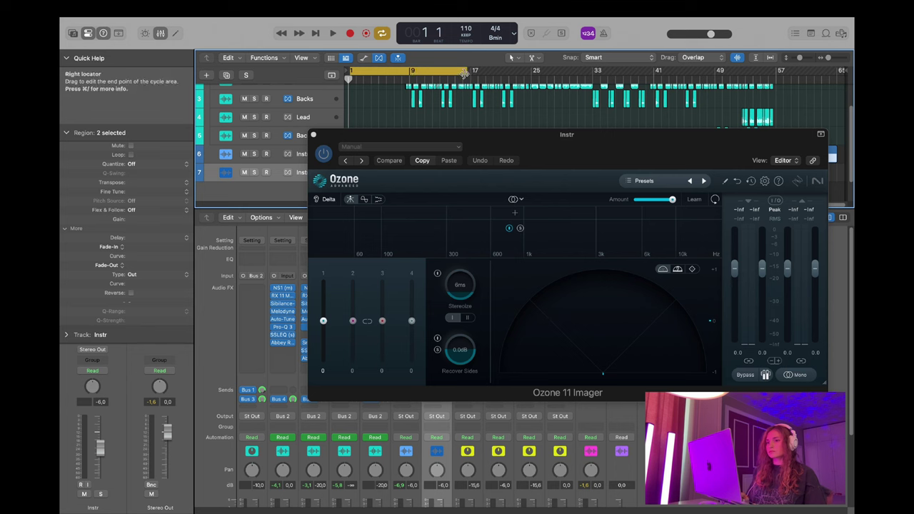
left_click_drag(465, 74, 410, 74)
key("space")
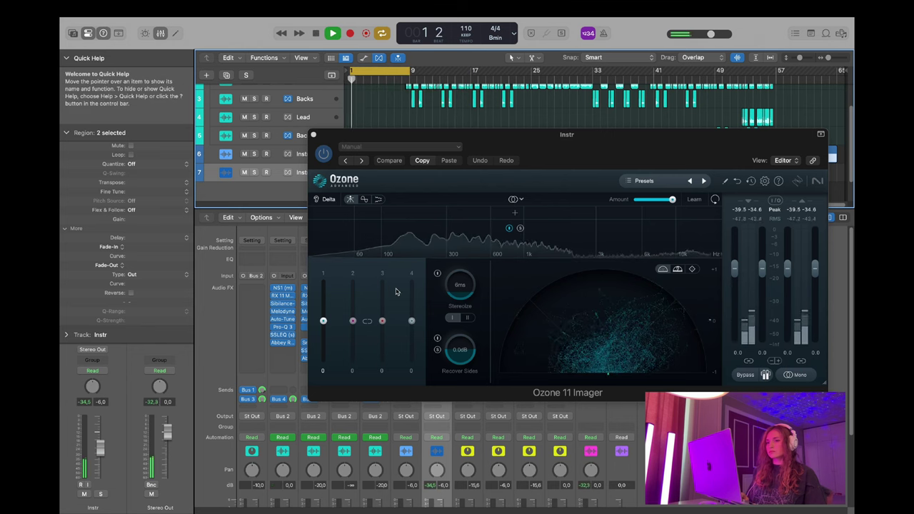
left_click_drag(324, 323, 324, 340)
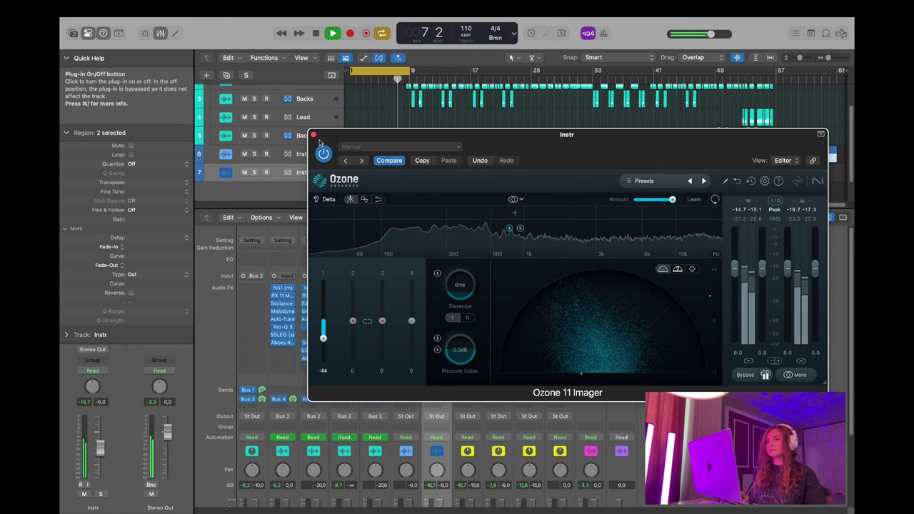
left_click(313, 135)
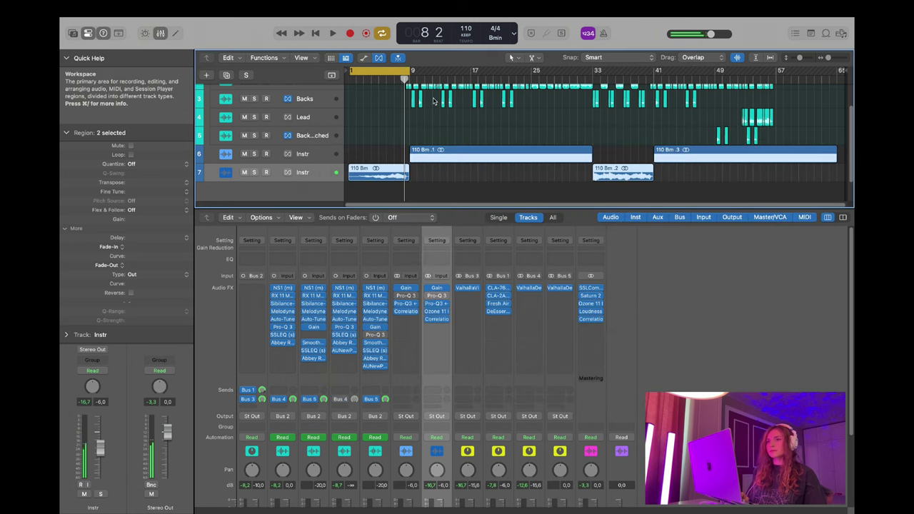
Turn off cycling and play from bar 33 with the duplicated Instr channel's Ozone 11 Imager open.
key("c")
key("space")
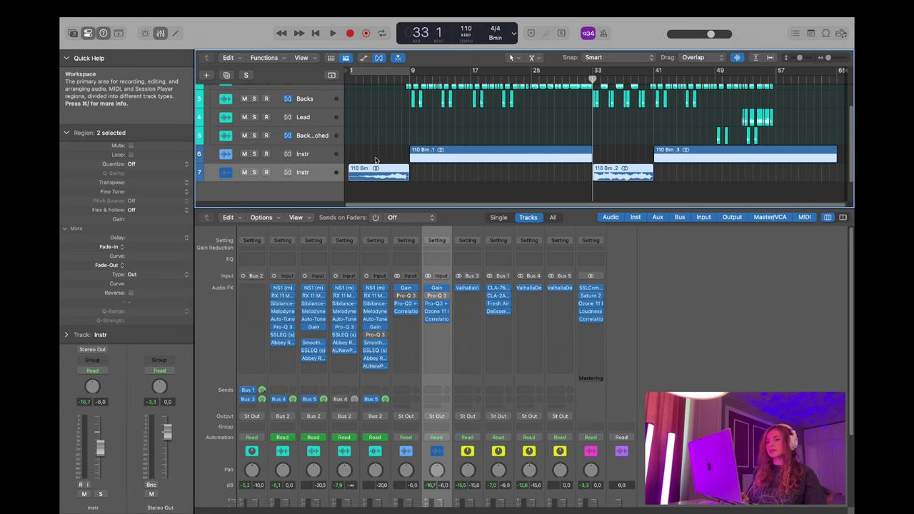
left_click(438, 312)
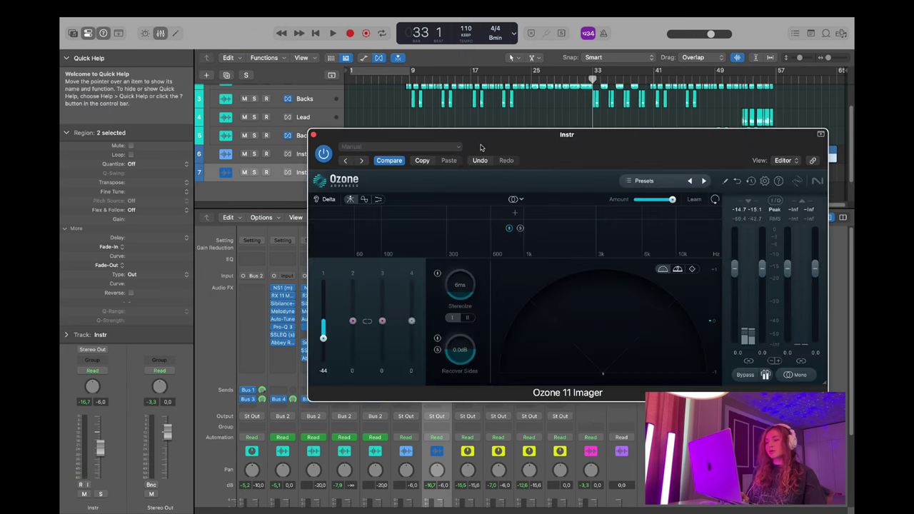
left_click_drag(481, 147, 381, 186)
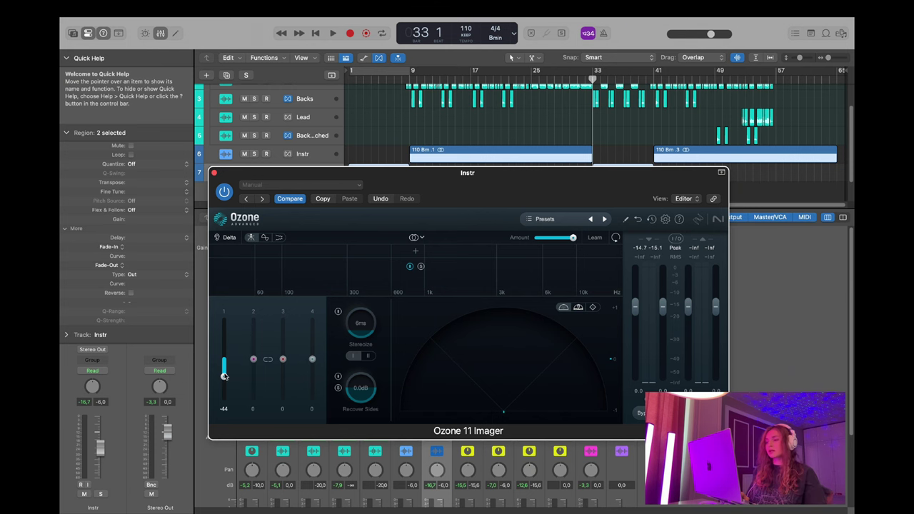
key("space")
left_click_drag(492, 197, 505, 207)
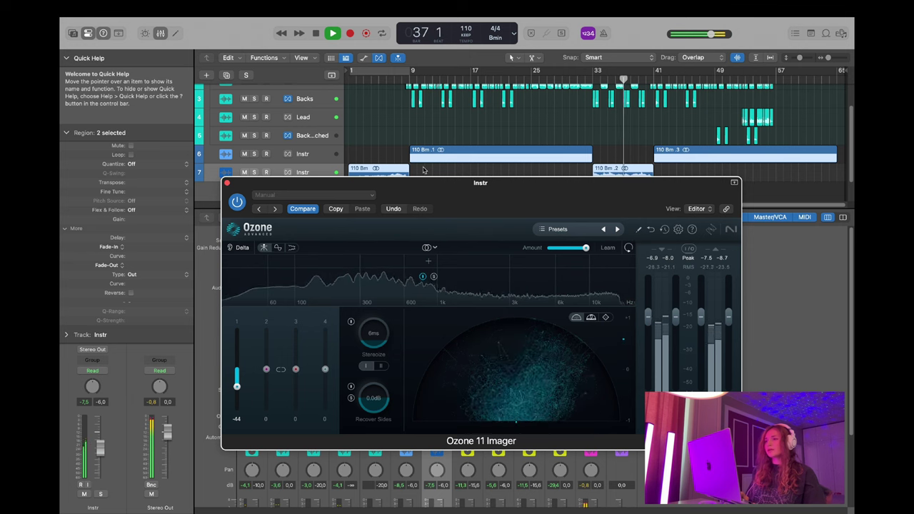
Stop playback and hide the open plug-in windows to expose the full arrangement and mixer.
key("space")
key("v")
scroll(511, 135, "down", 2)
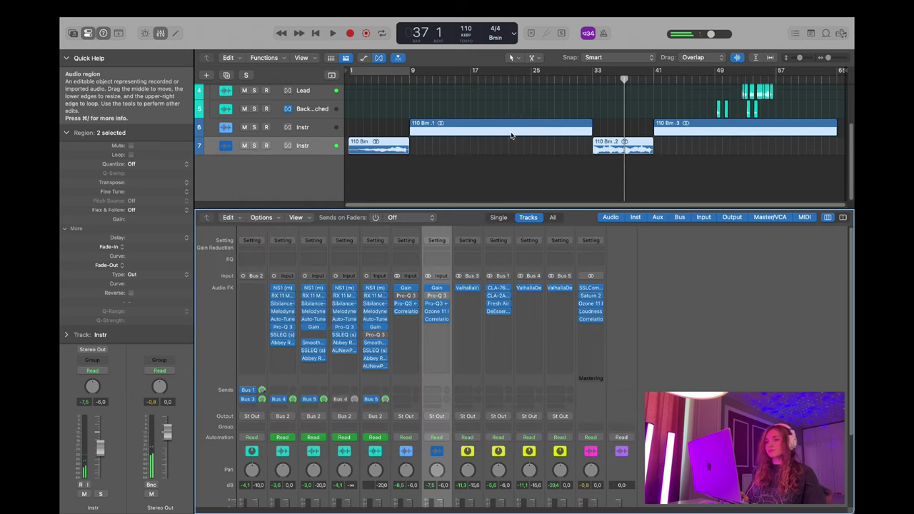
scroll(511, 136, "up", 3)
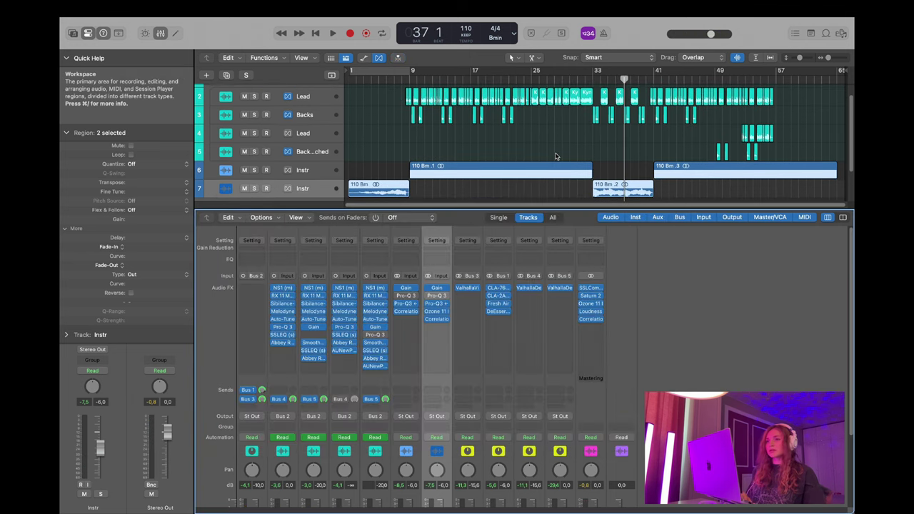
scroll(556, 156, "down", 2)
scroll(557, 146, "up", 3)
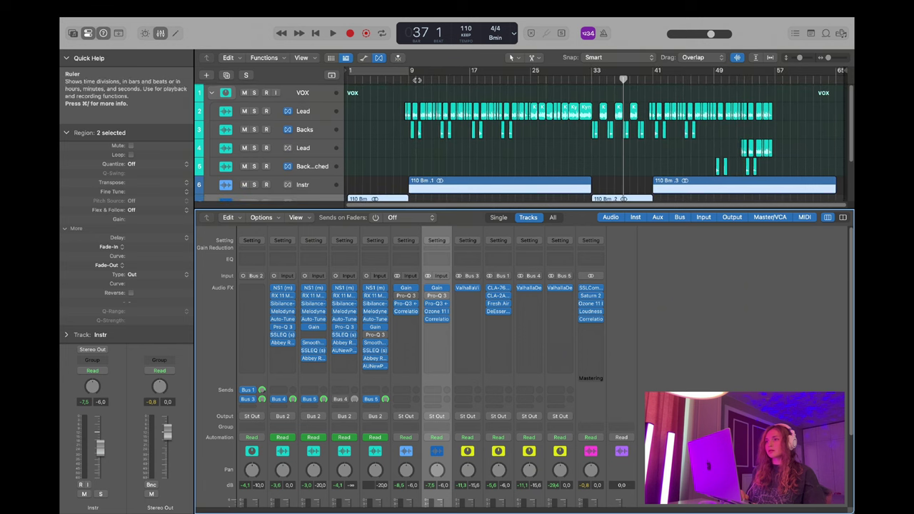
Place the playhead in bar 7, open the Loudness Meter on the Stereo Out channel, and play the song from there.
left_click(399, 75)
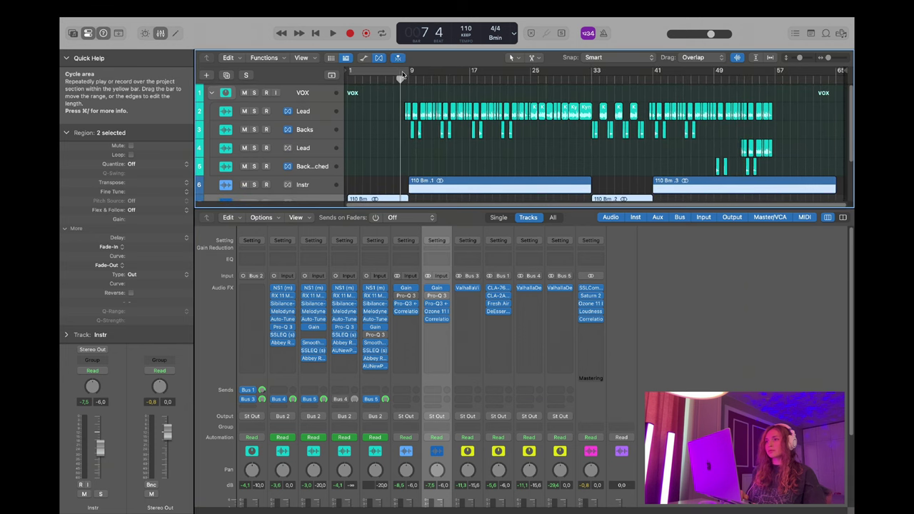
left_click_drag(404, 93, 504, 178)
left_click(594, 314)
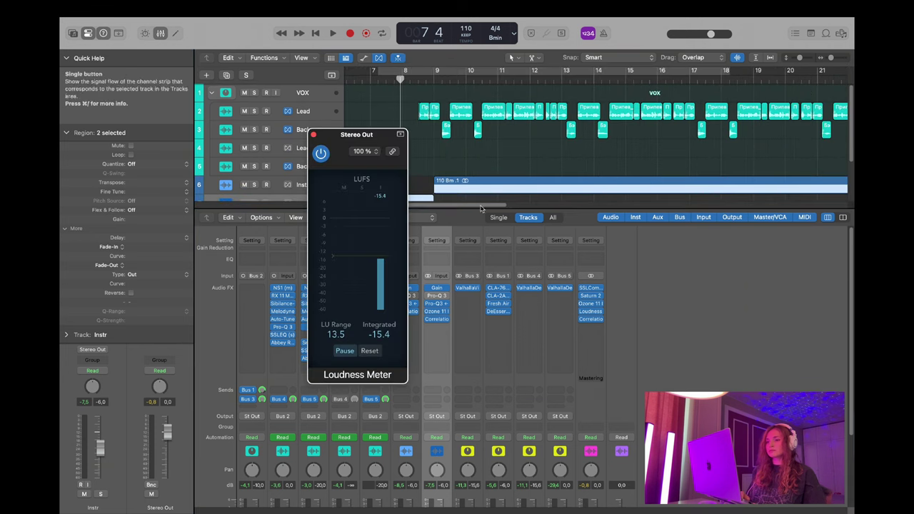
left_click_drag(358, 135, 515, 197)
key("space")
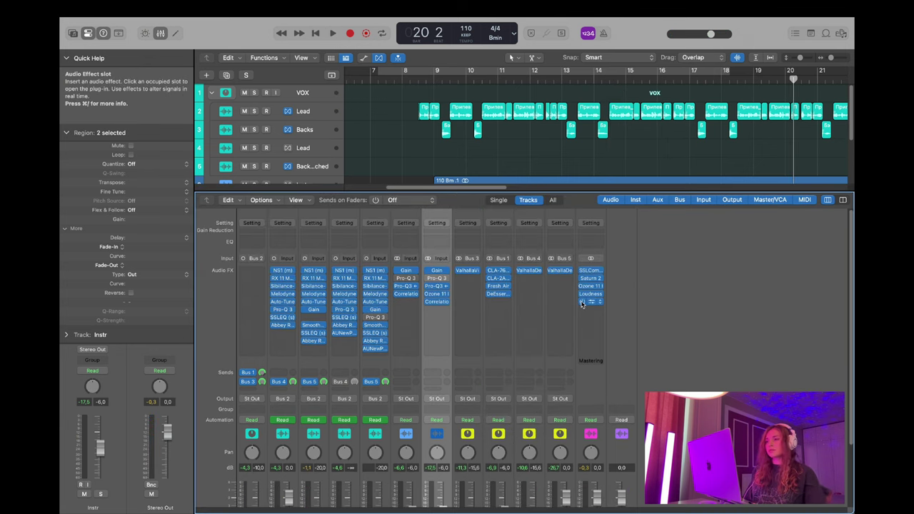
Check the Correlation Meter and Loudness Meter on the Stereo Out channel.
left_click(591, 302)
left_click(591, 302)
left_click(592, 294)
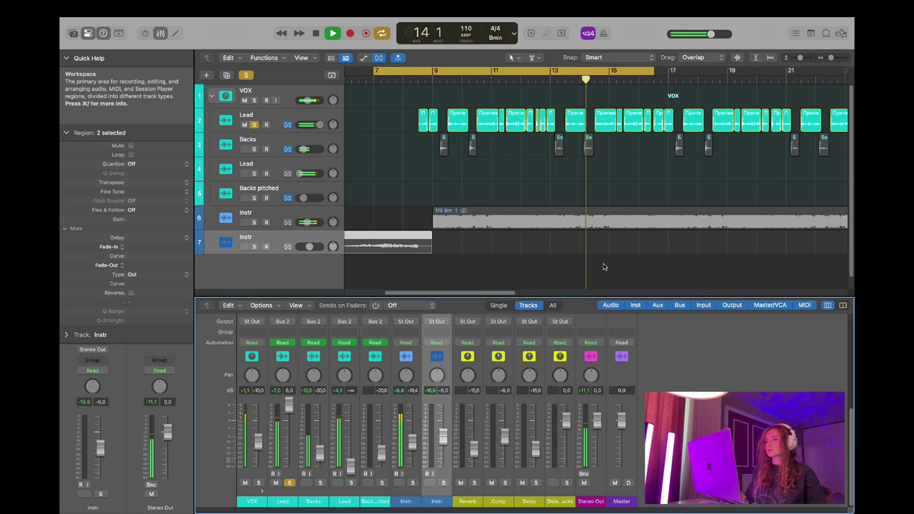
Audition the cycled section from bar 7 with the Lead and Backs tracks soloed, and stop playback.
key("space")
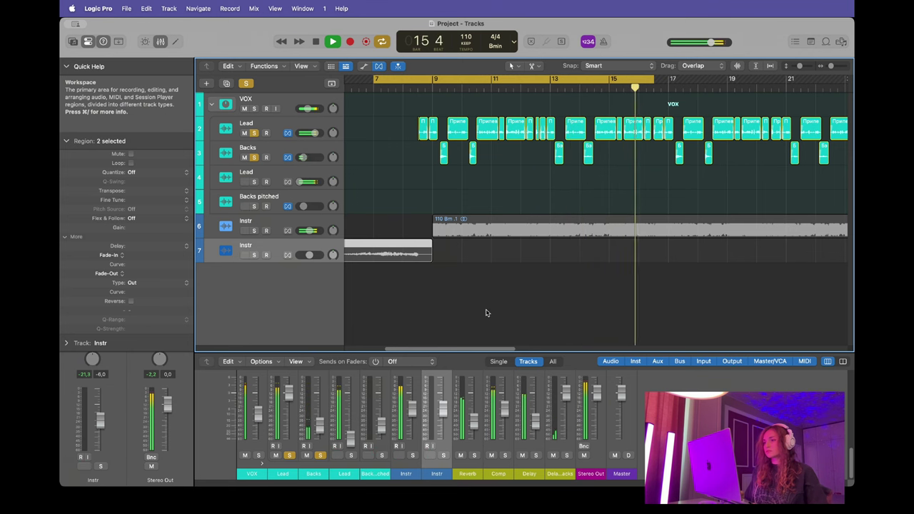
key("space")
key("ctrl+m")
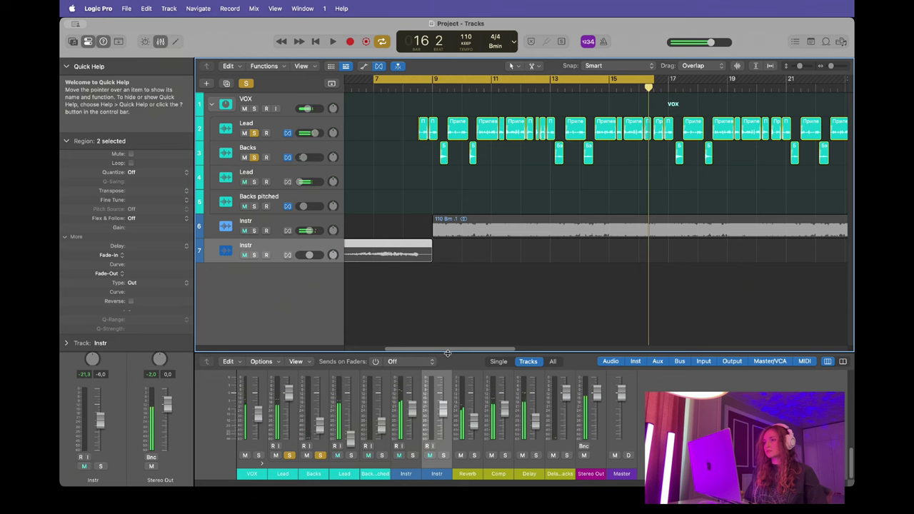